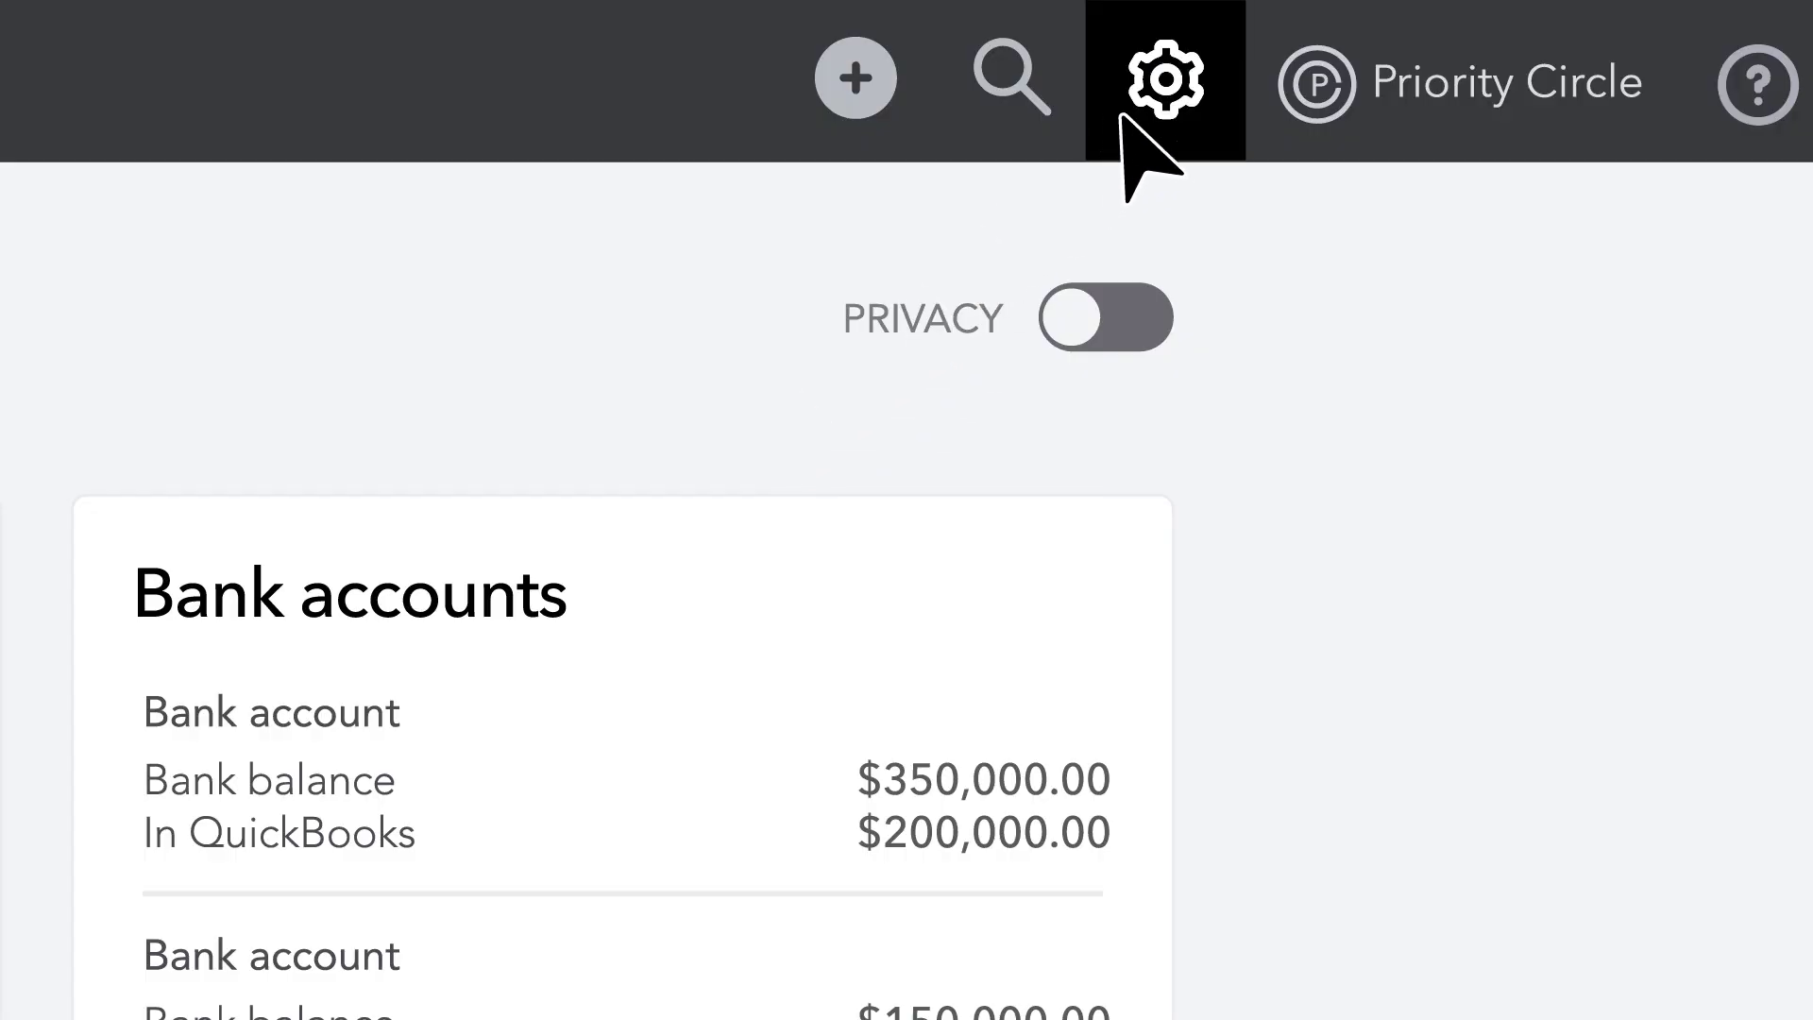
# Step: Open the Custom Fields list from the settings gear menu to begin adding a field
pyautogui.click(1126, 118)
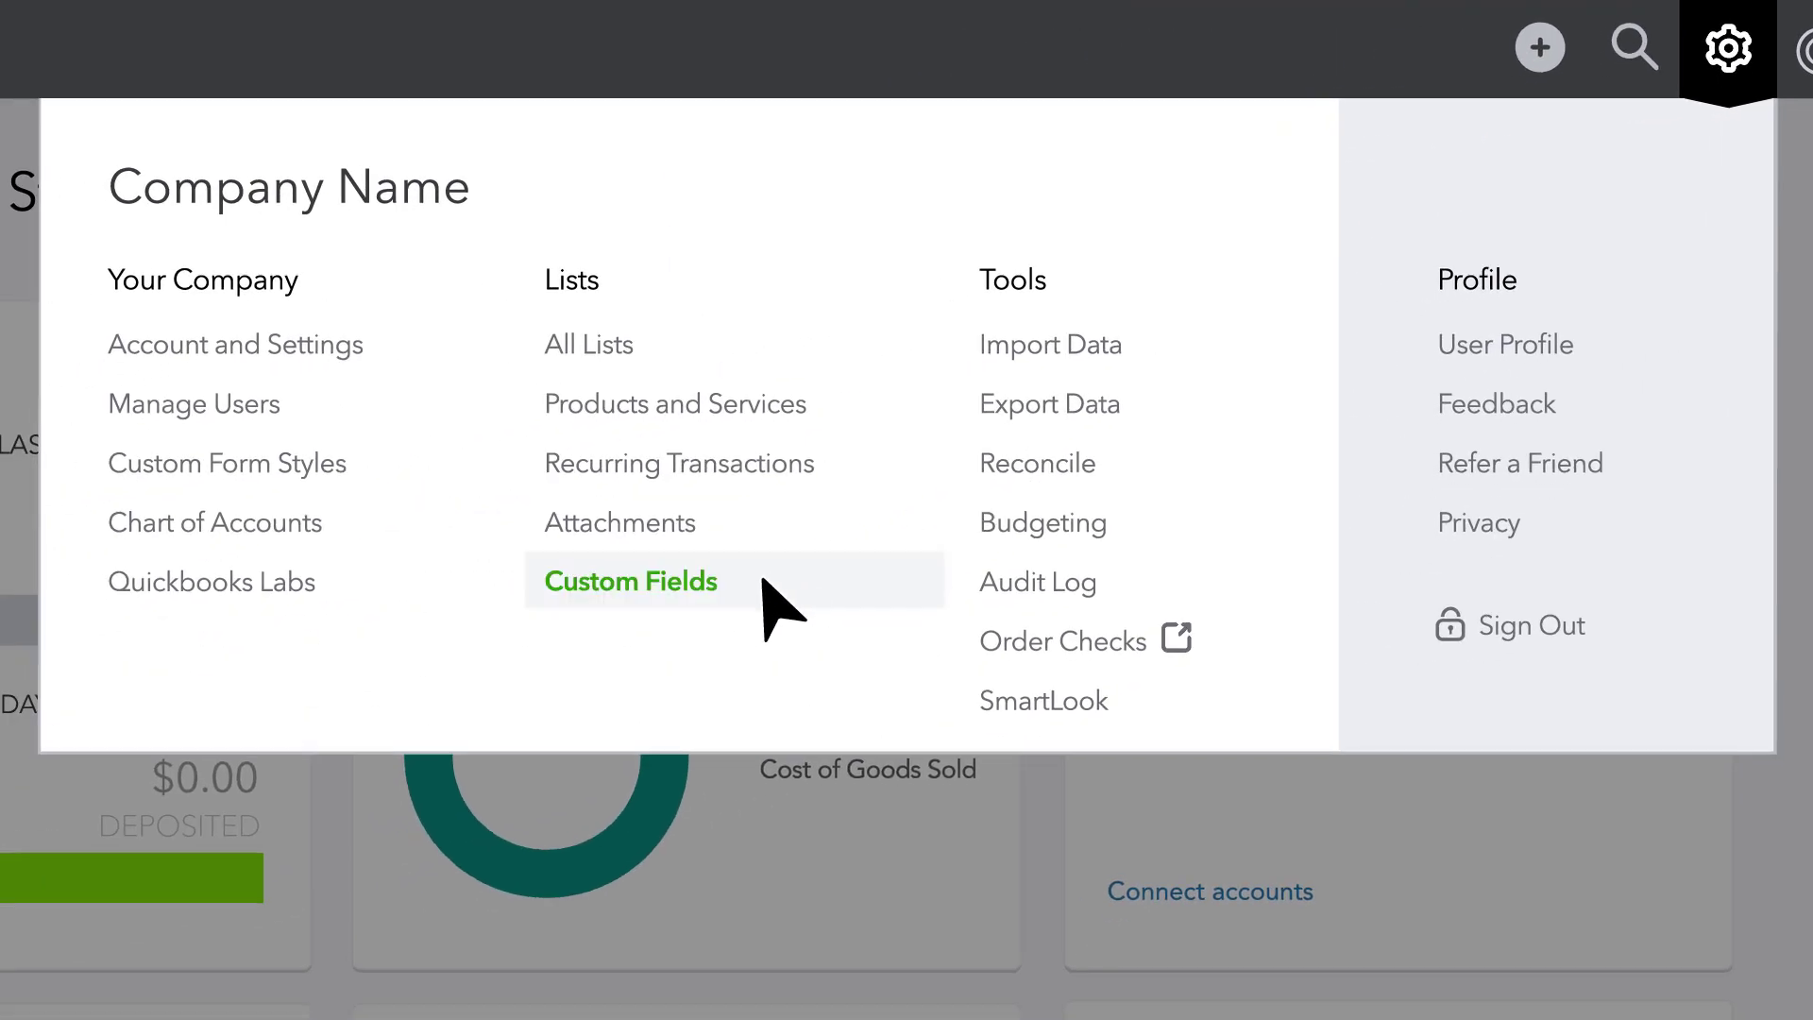
pyautogui.click(756, 583)
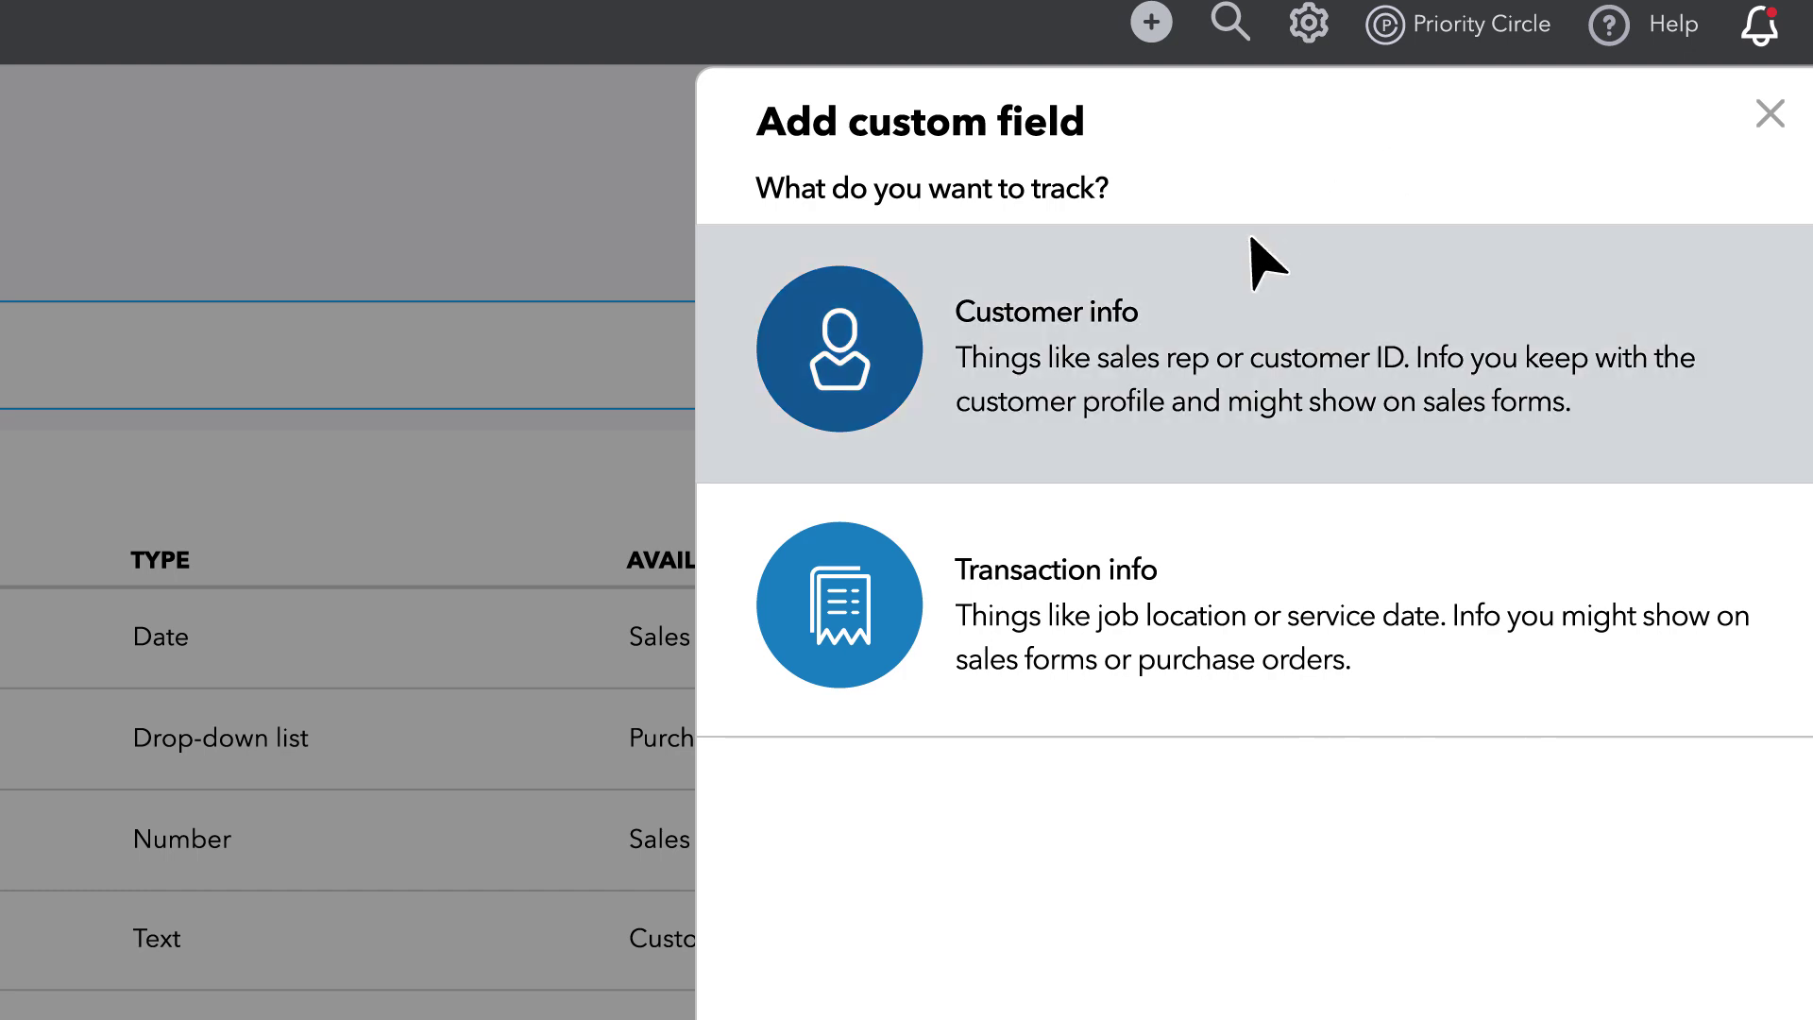
# Step: Create a Customer info custom field named 'Sales Rep' with type Drop-down list
pyautogui.click(1166, 326)
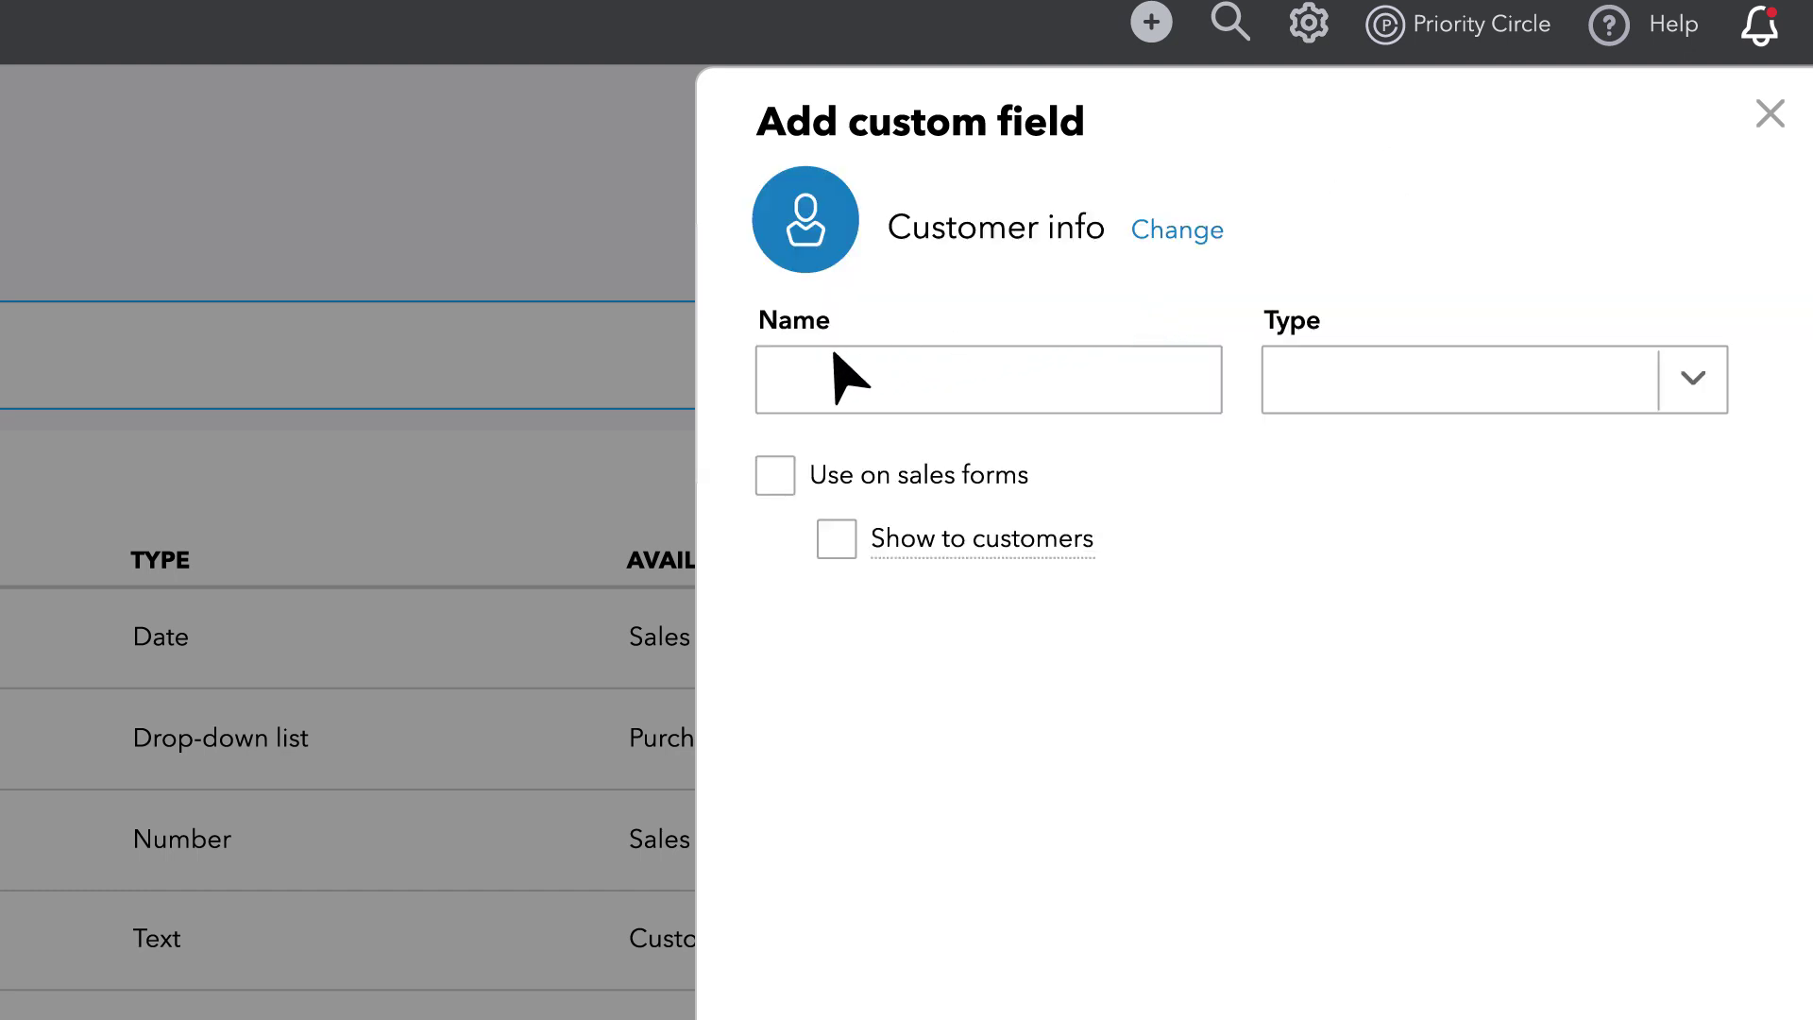
pyautogui.click(784, 373)
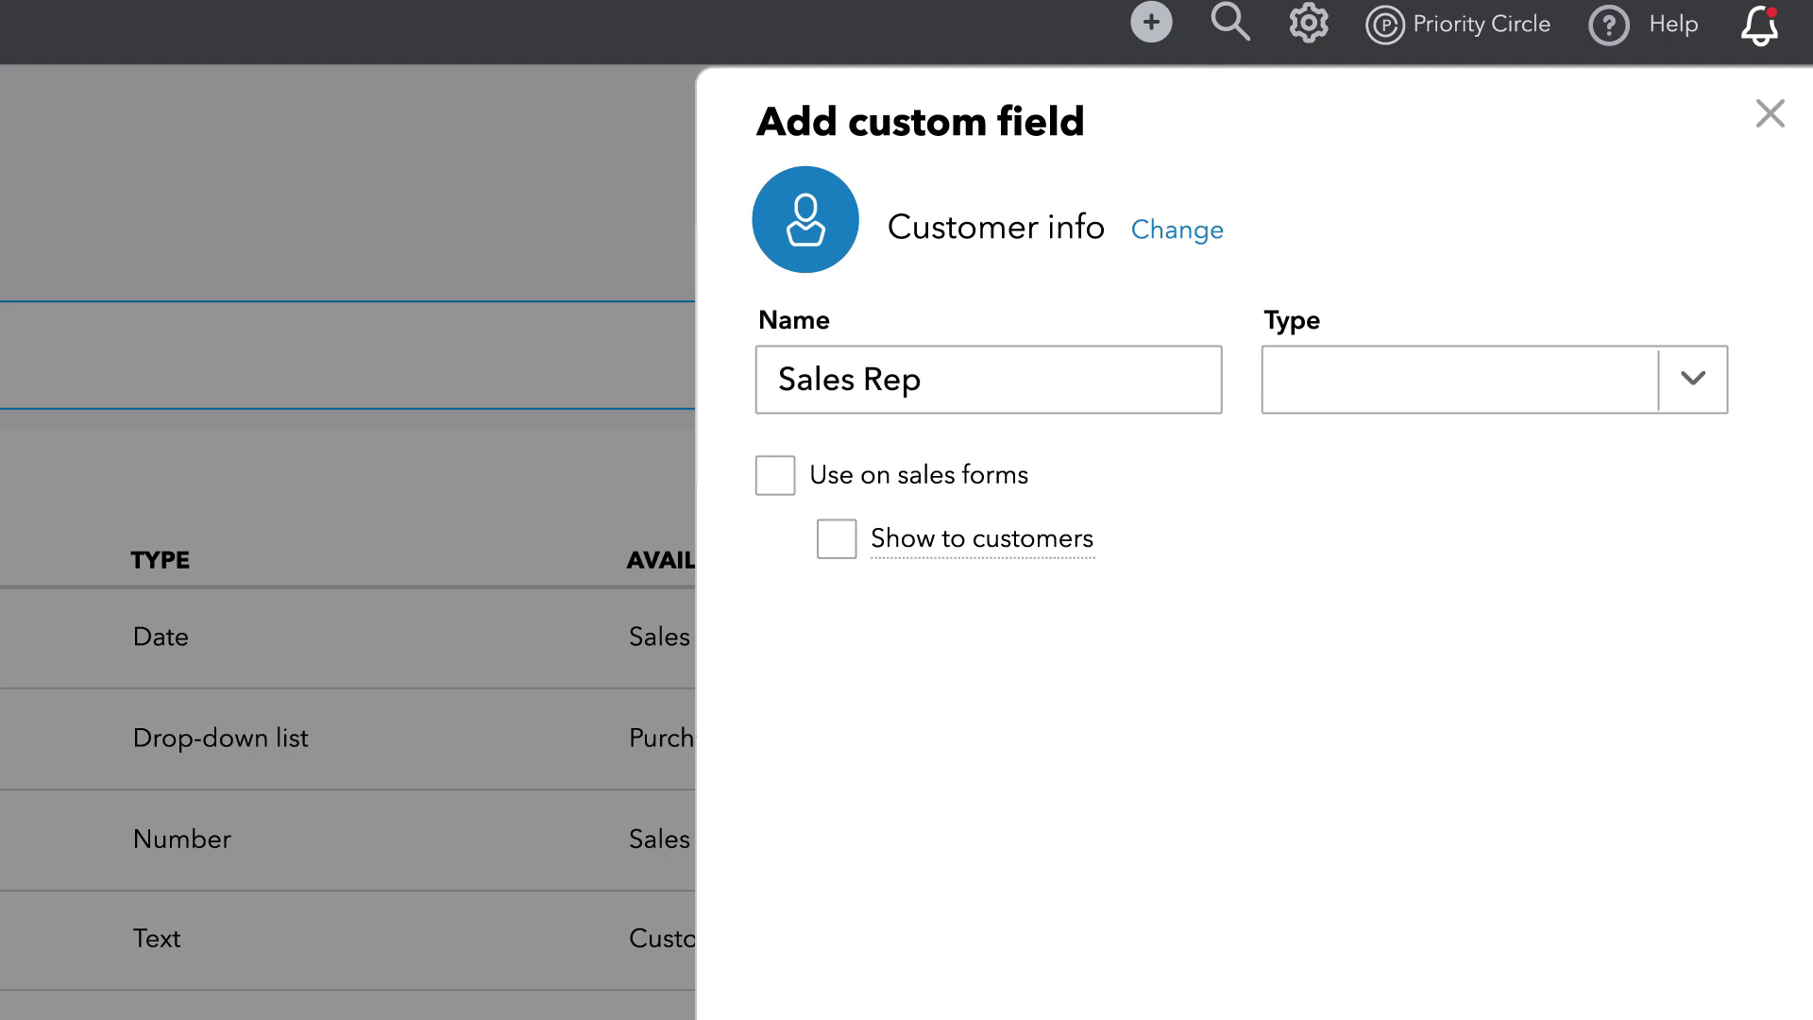
pyautogui.click(1672, 377)
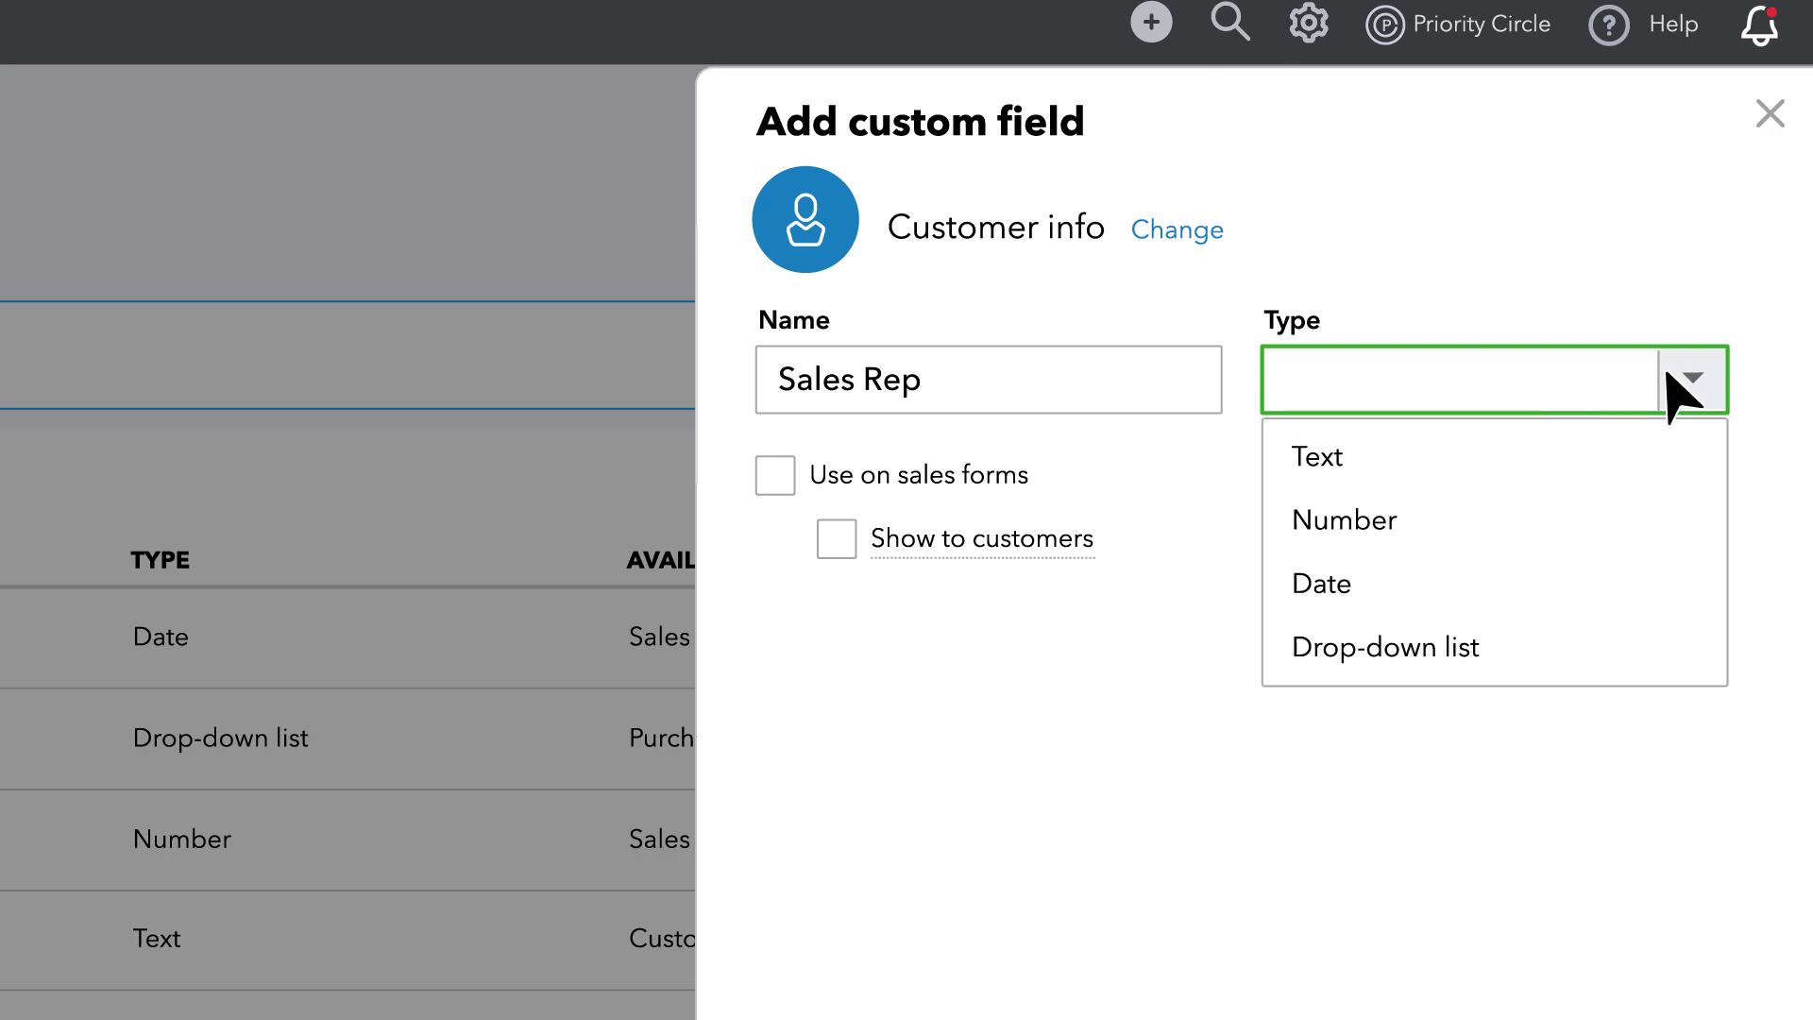
pyautogui.click(1510, 647)
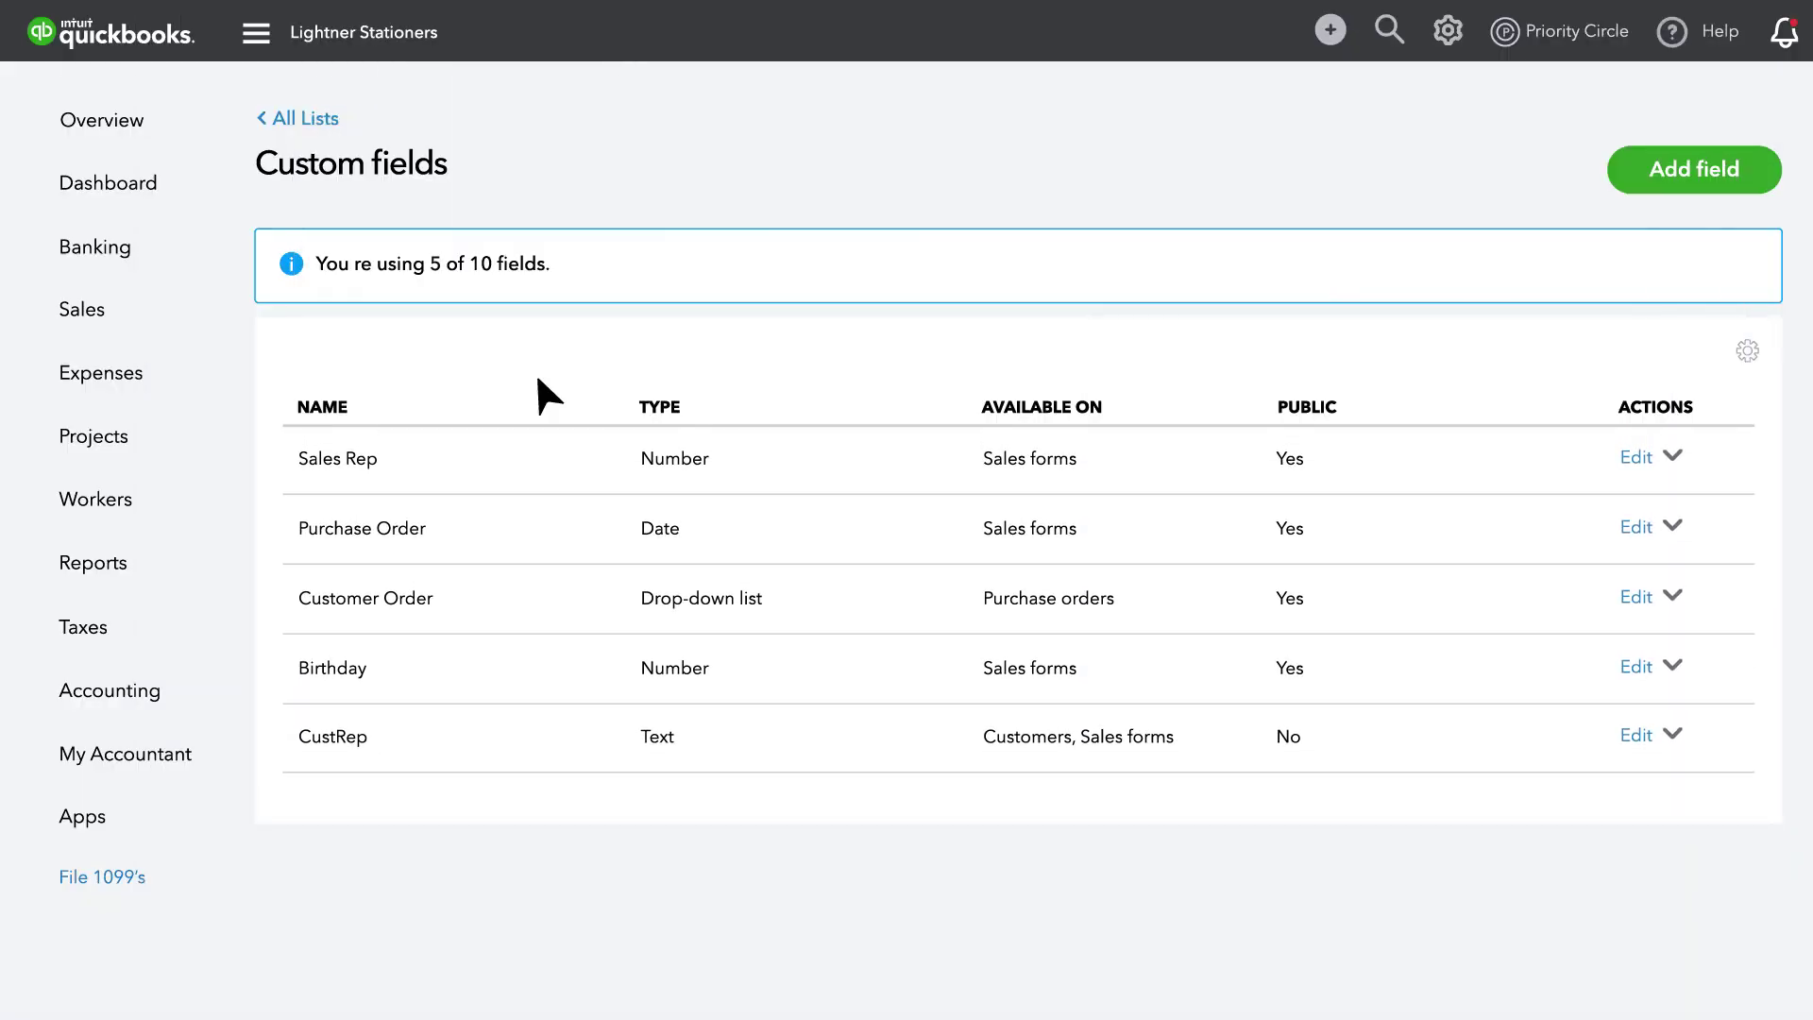
# Step: Edit Brady and Dunne Co. and pick a sales rep in its Sales Rep custom field
pyautogui.moveTo(196, 316)
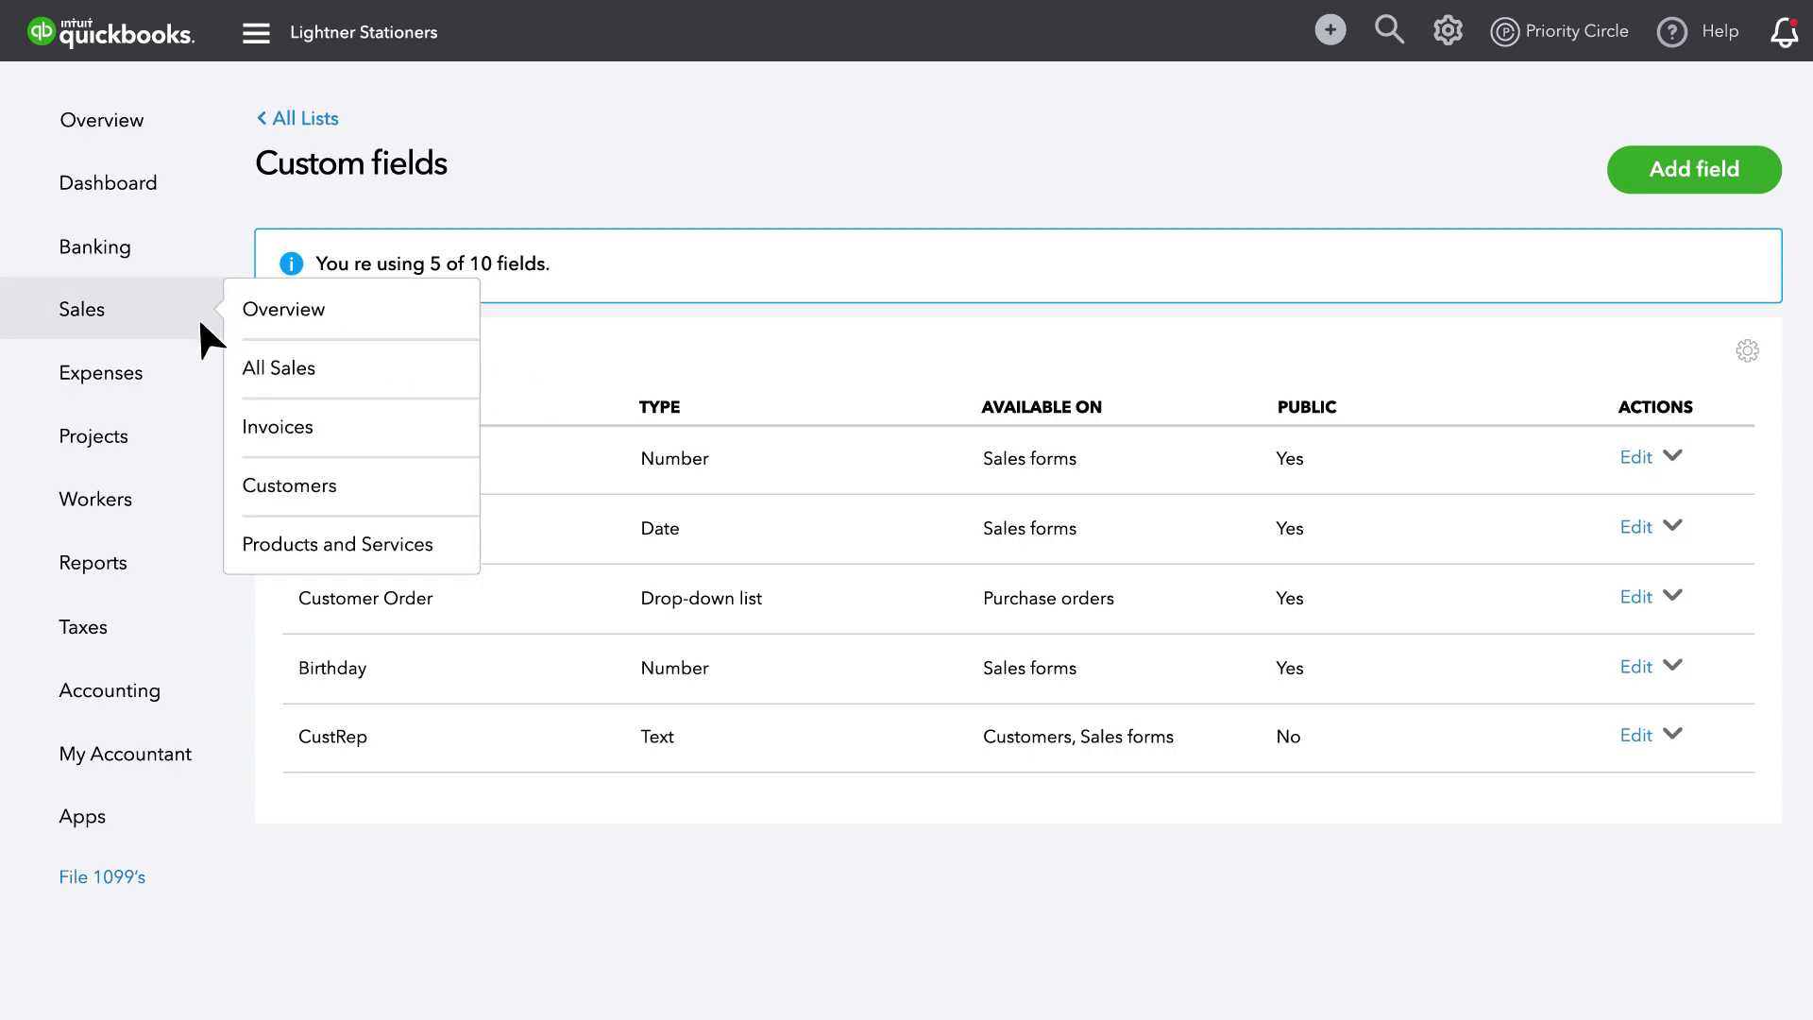
pyautogui.click(240, 489)
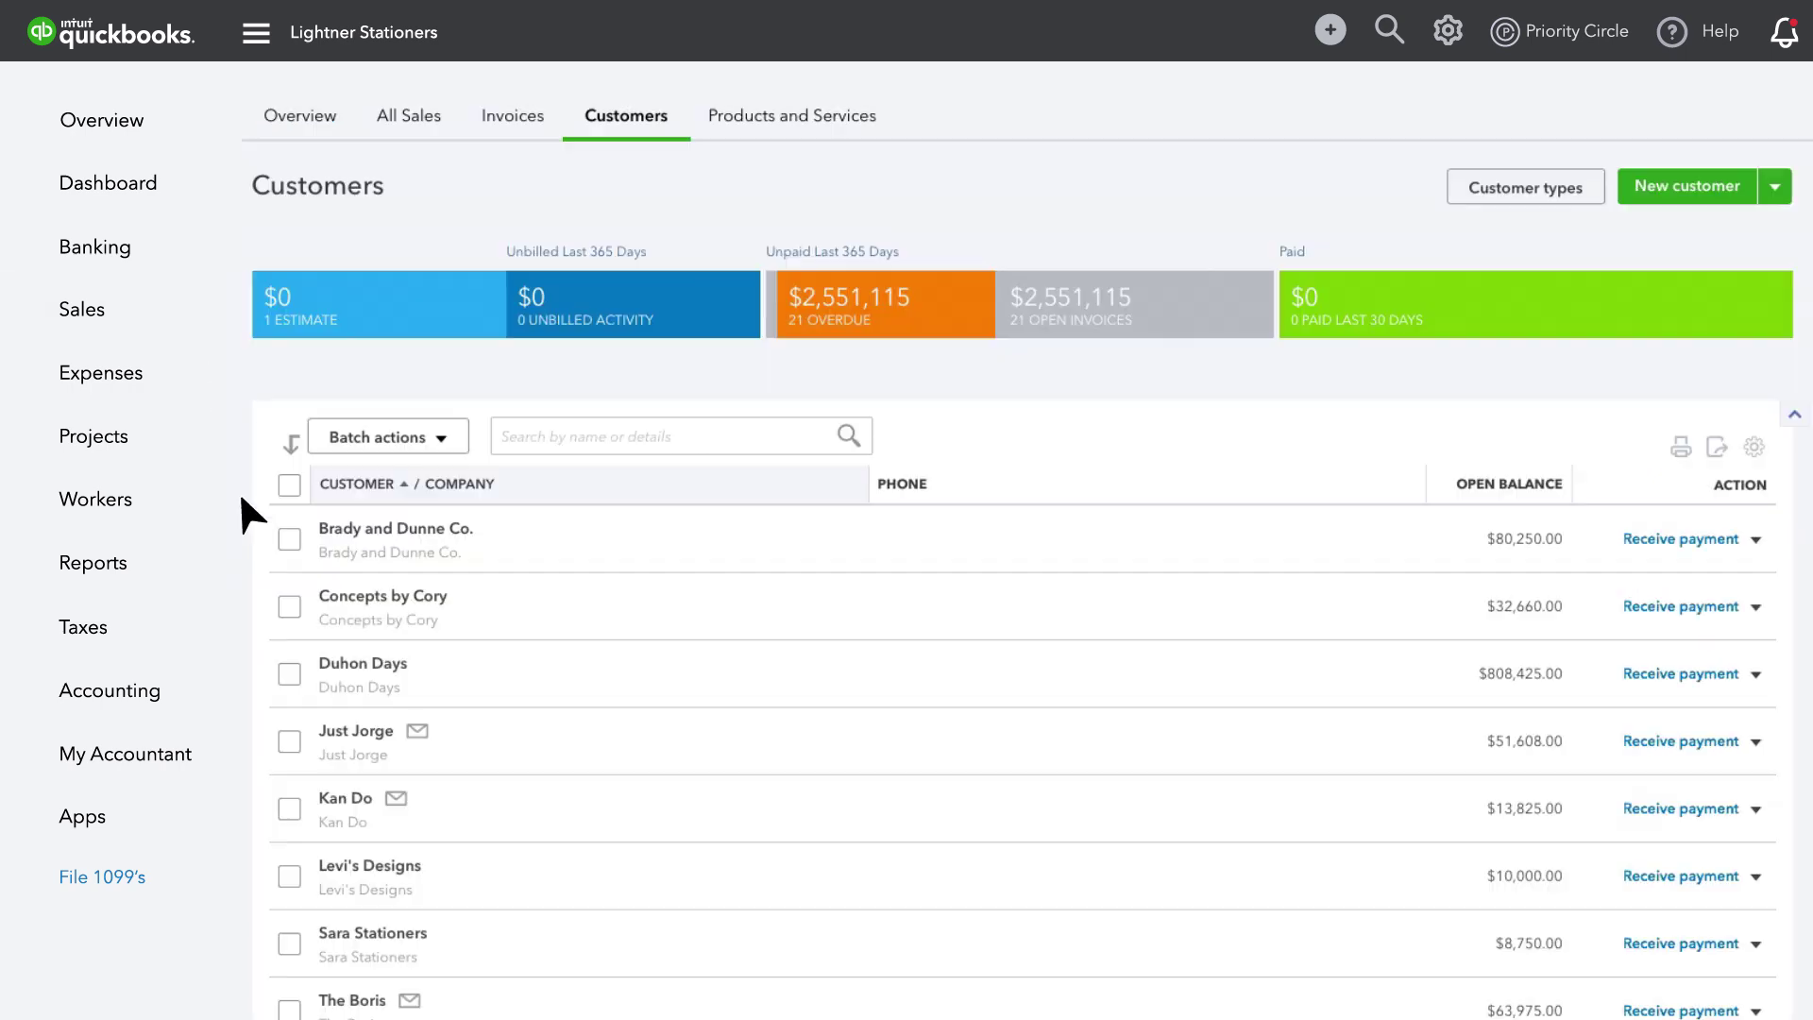
pyautogui.click(353, 524)
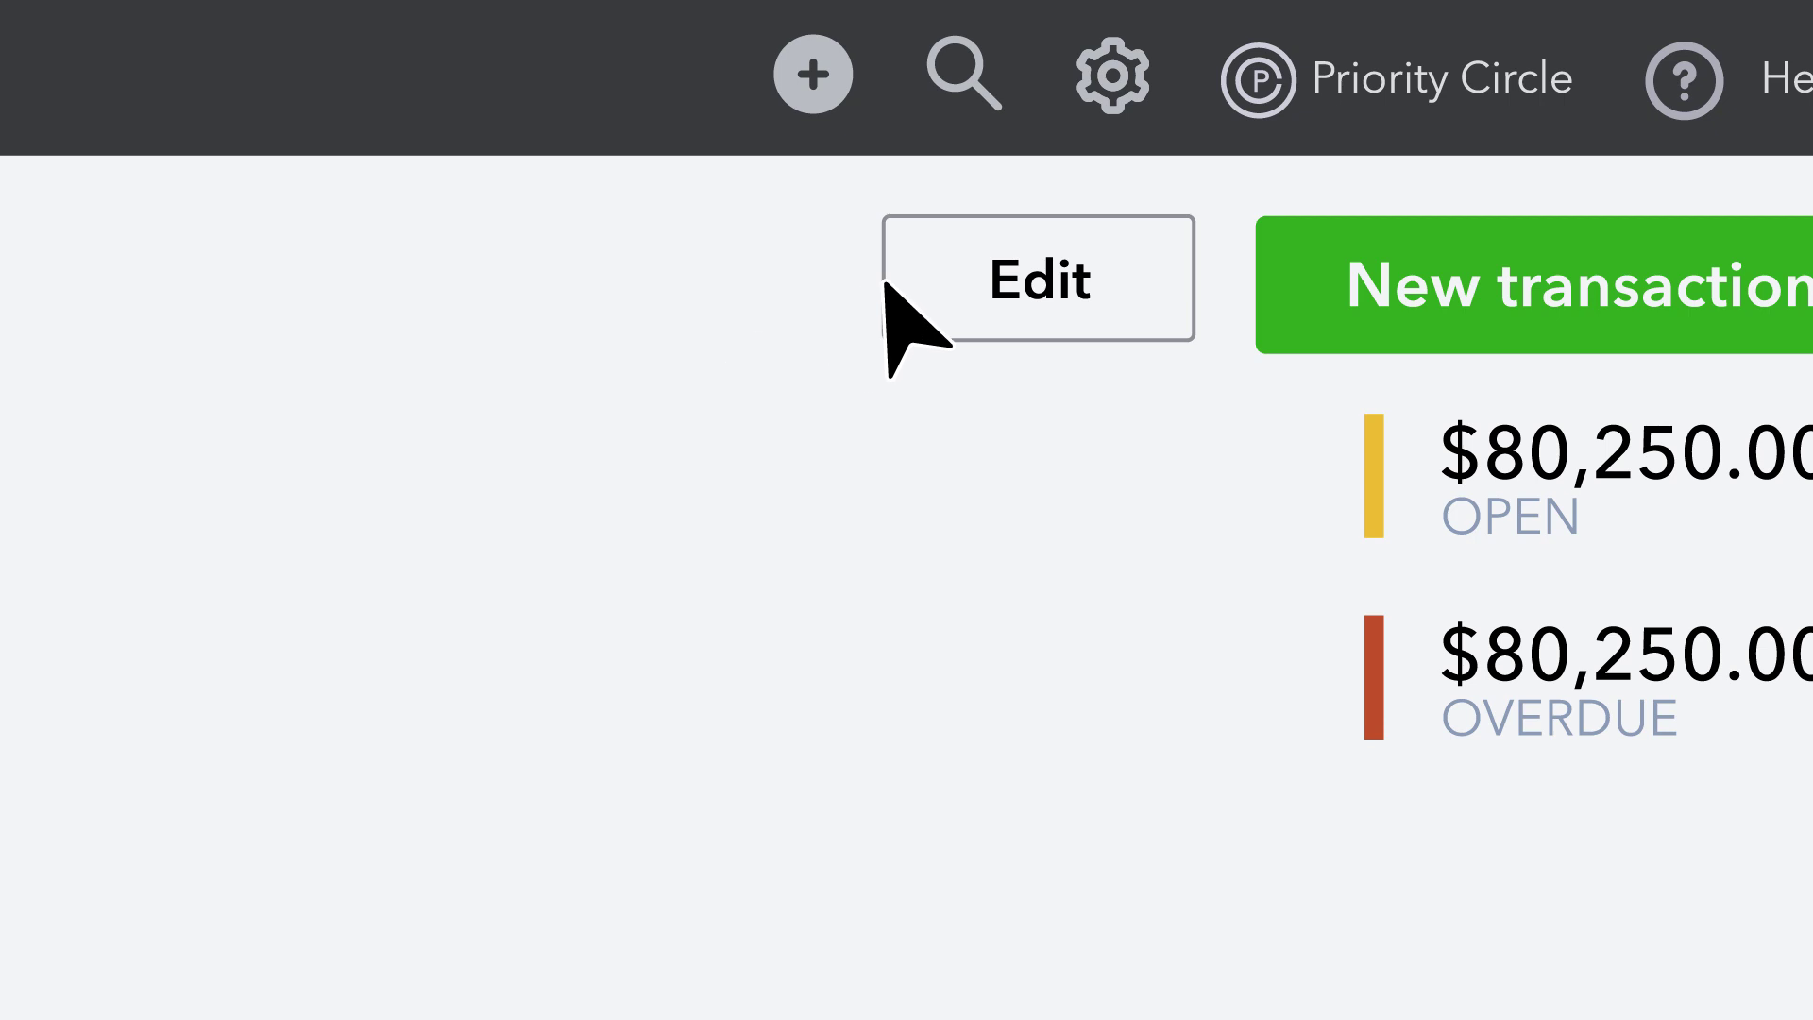
pyautogui.click(1377, 119)
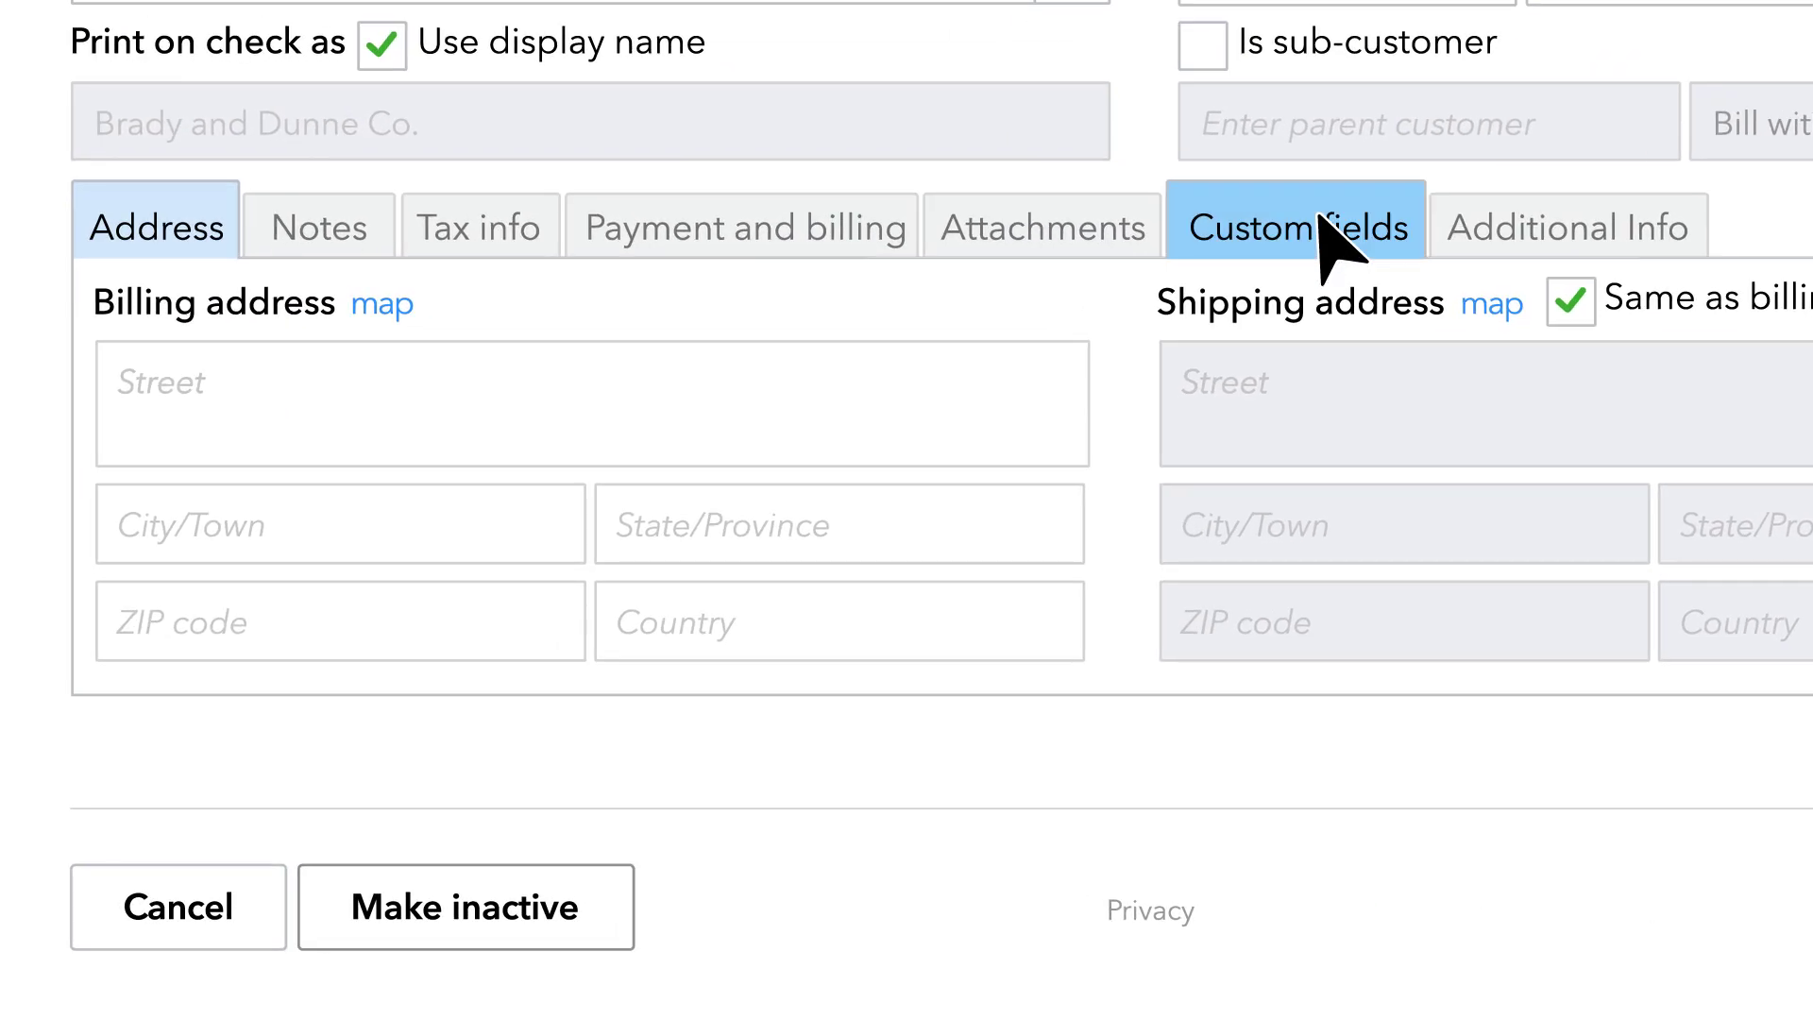
pyautogui.click(1331, 241)
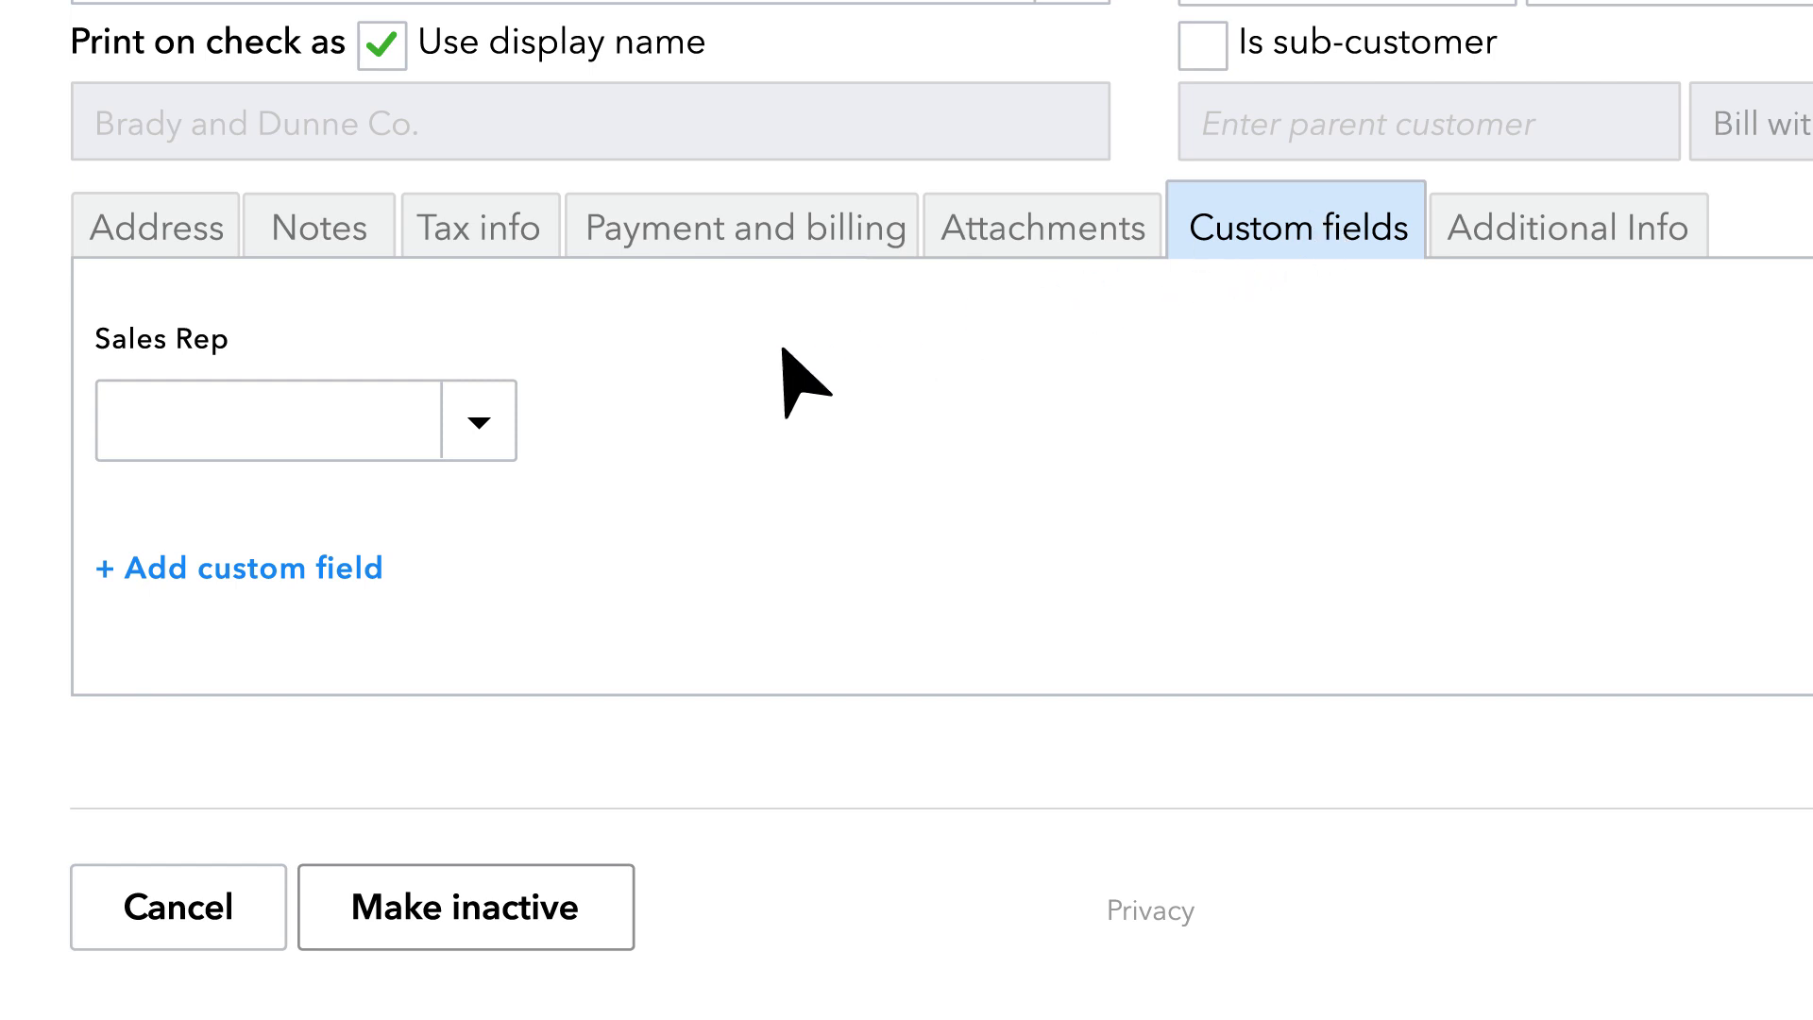
pyautogui.click(470, 453)
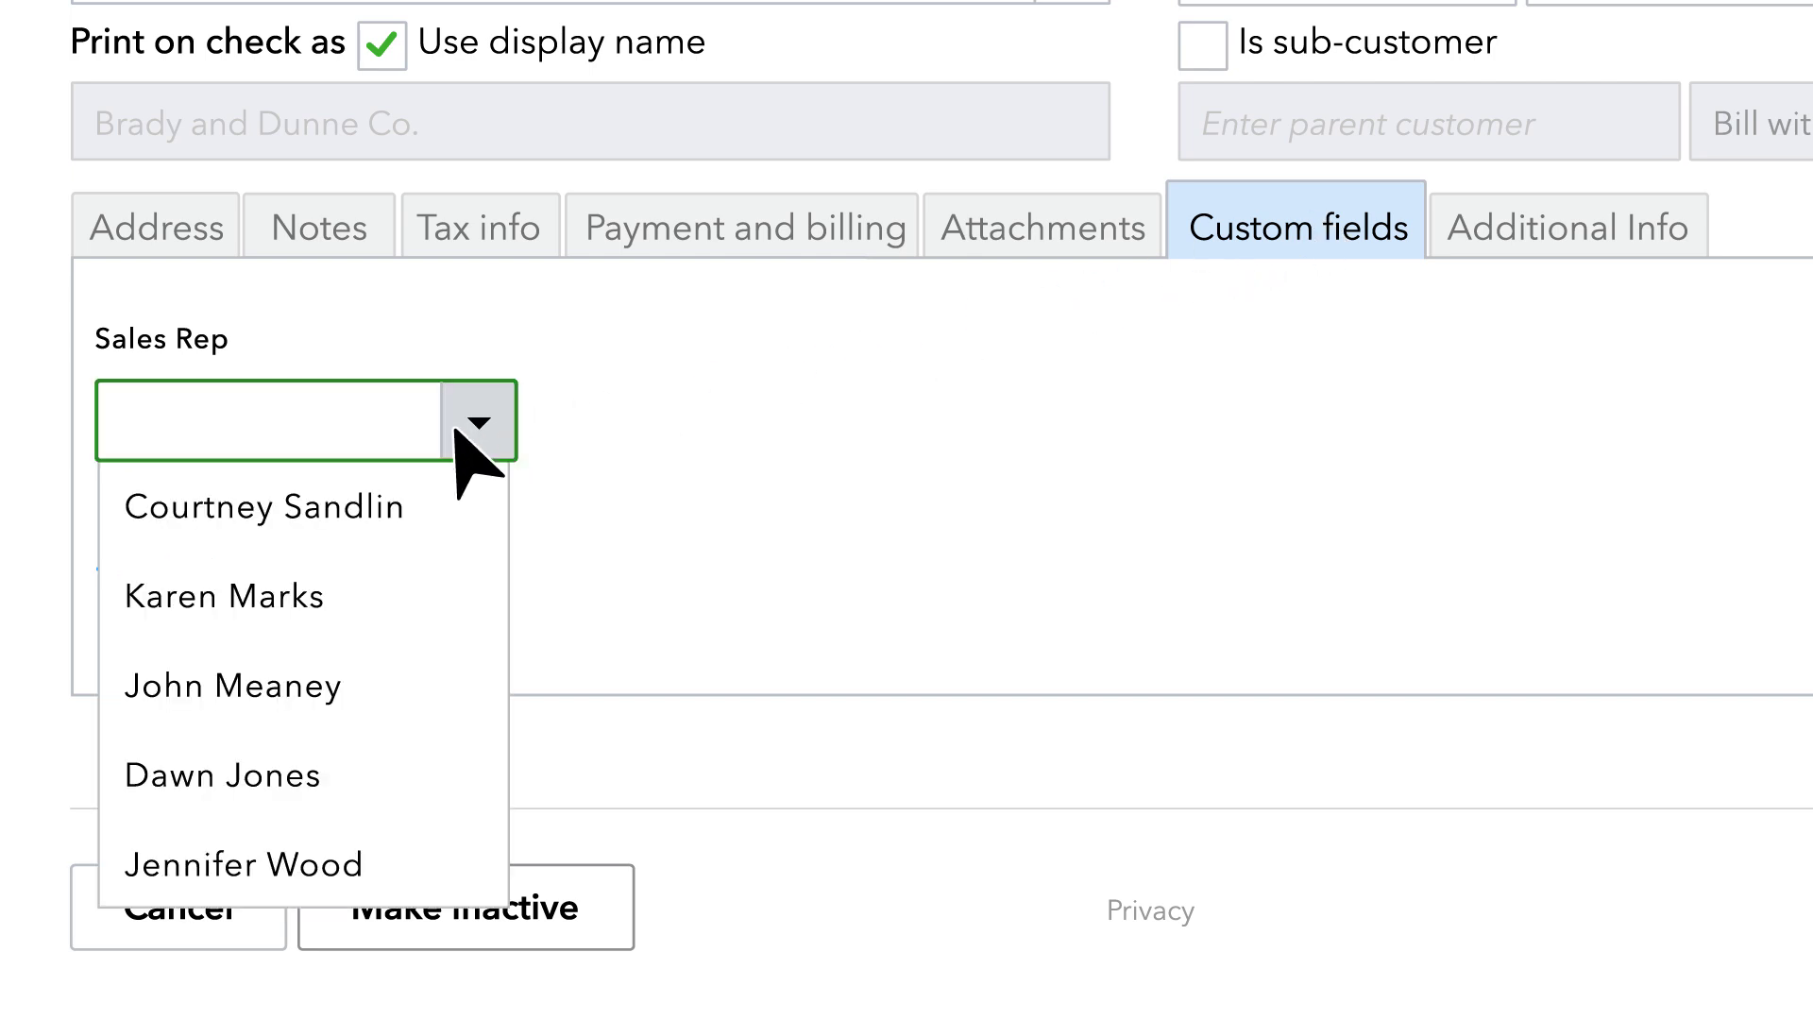
pyautogui.click(421, 594)
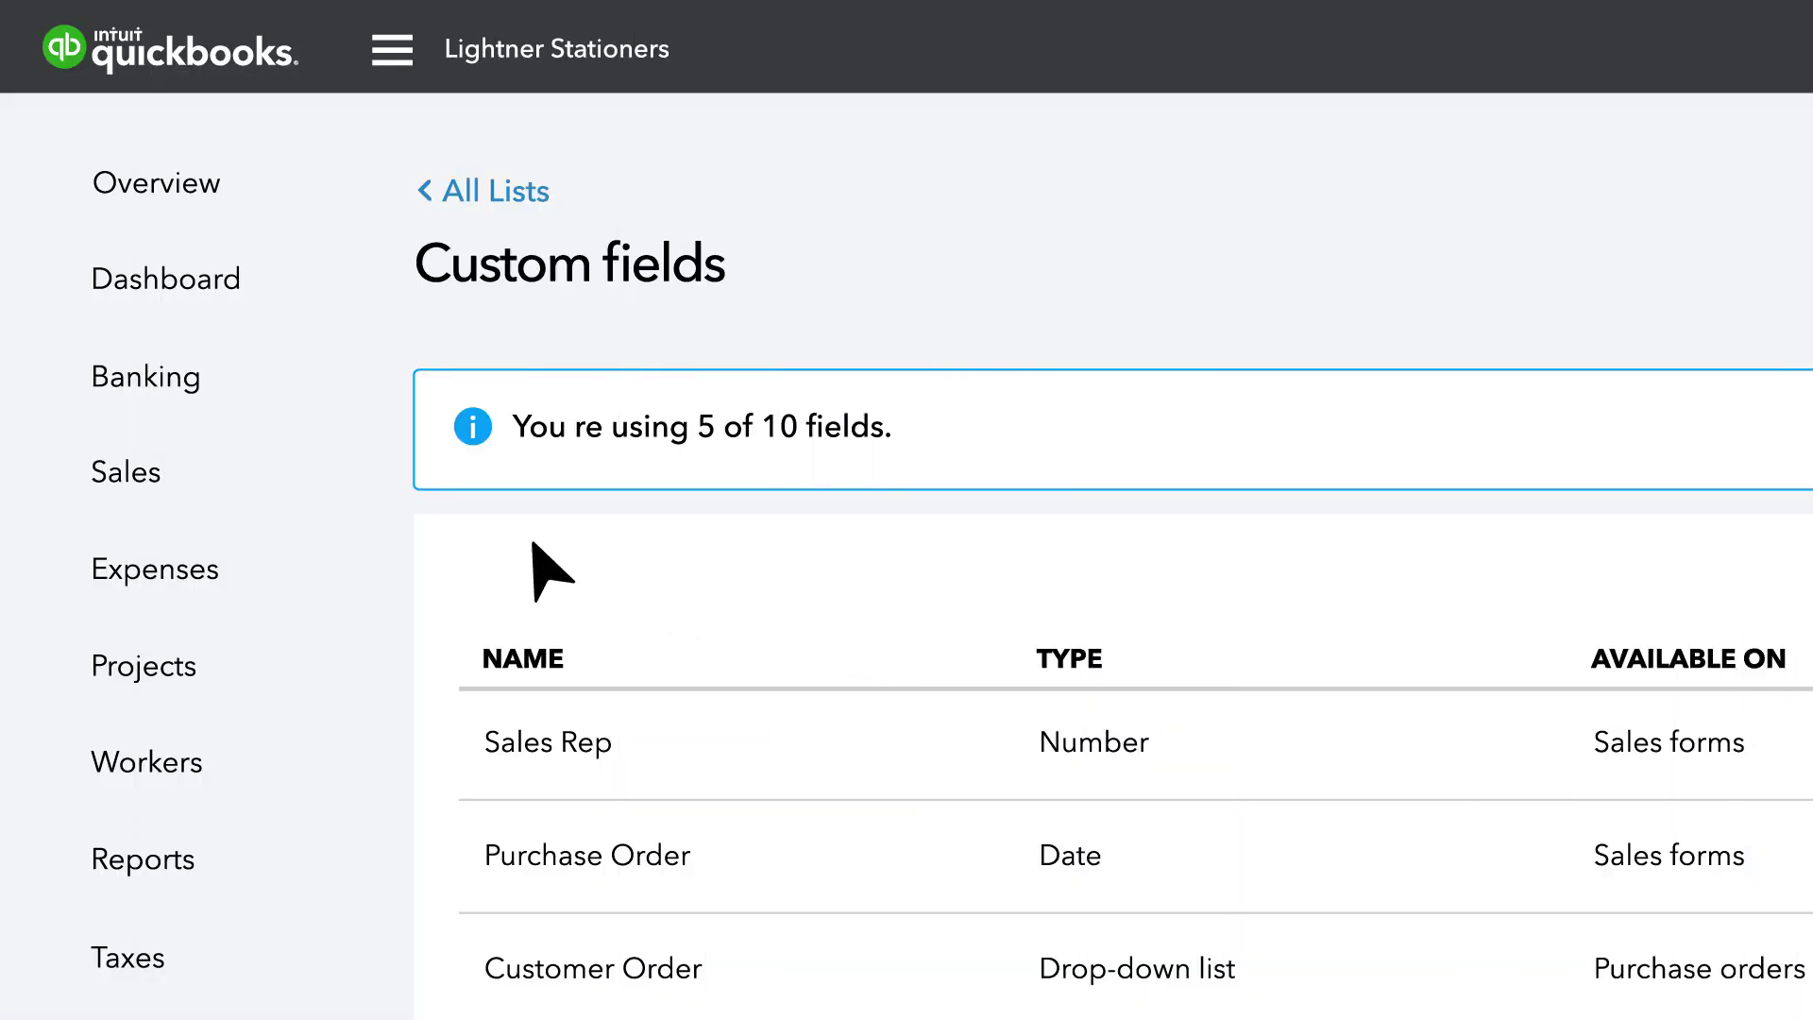
# Step: Show a Sales Rep column in the All Sales transactions table
pyautogui.moveTo(236, 484)
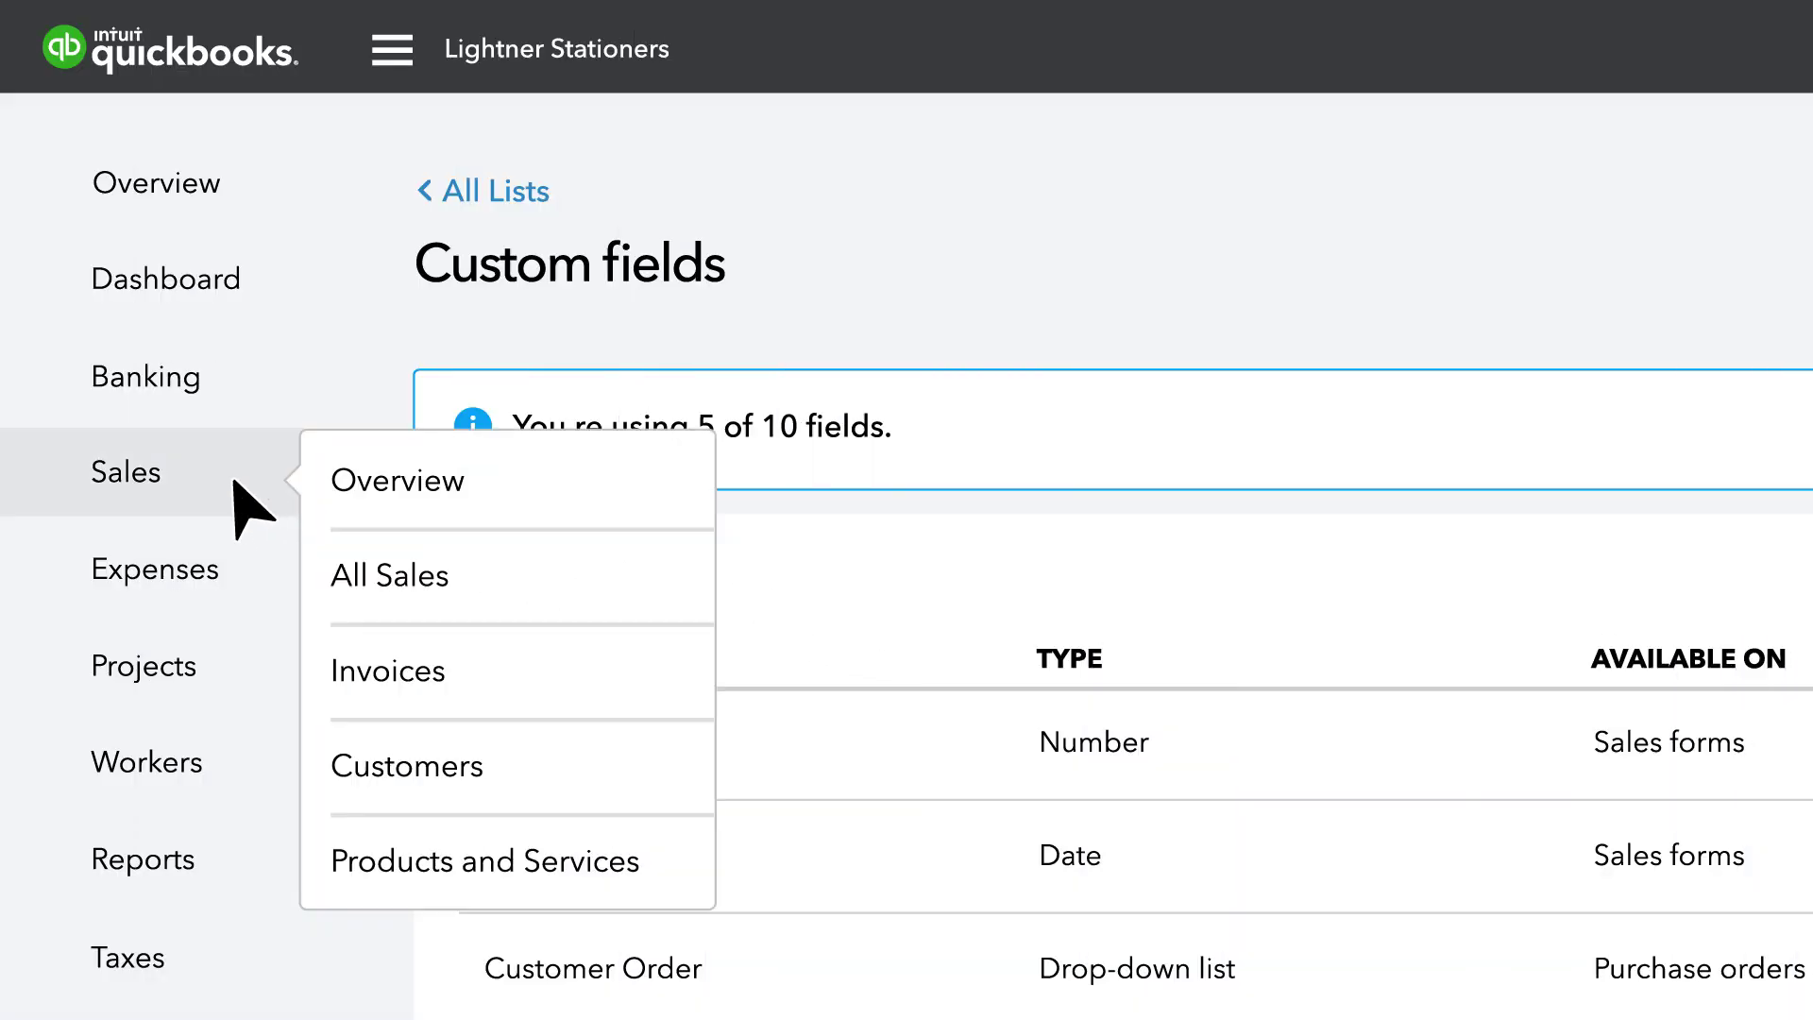
pyautogui.click(332, 588)
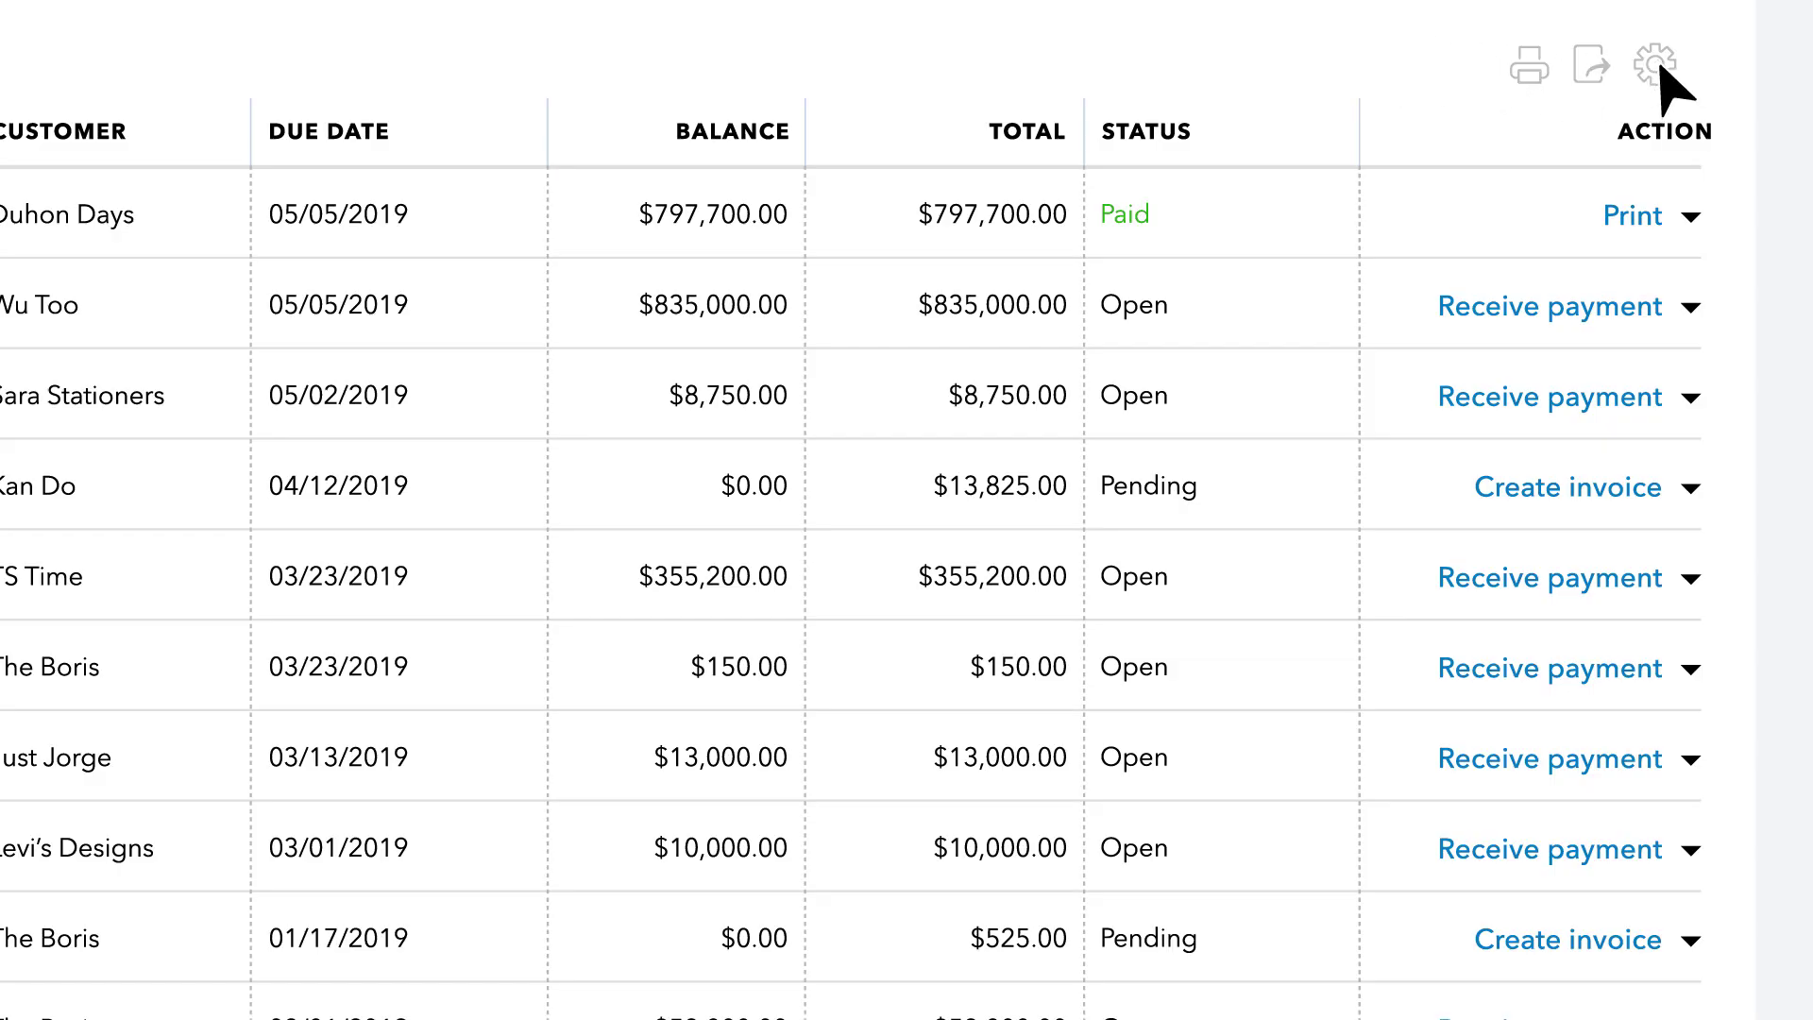
pyautogui.click(1641, 502)
pyautogui.click(1558, 557)
pyautogui.click(1397, 888)
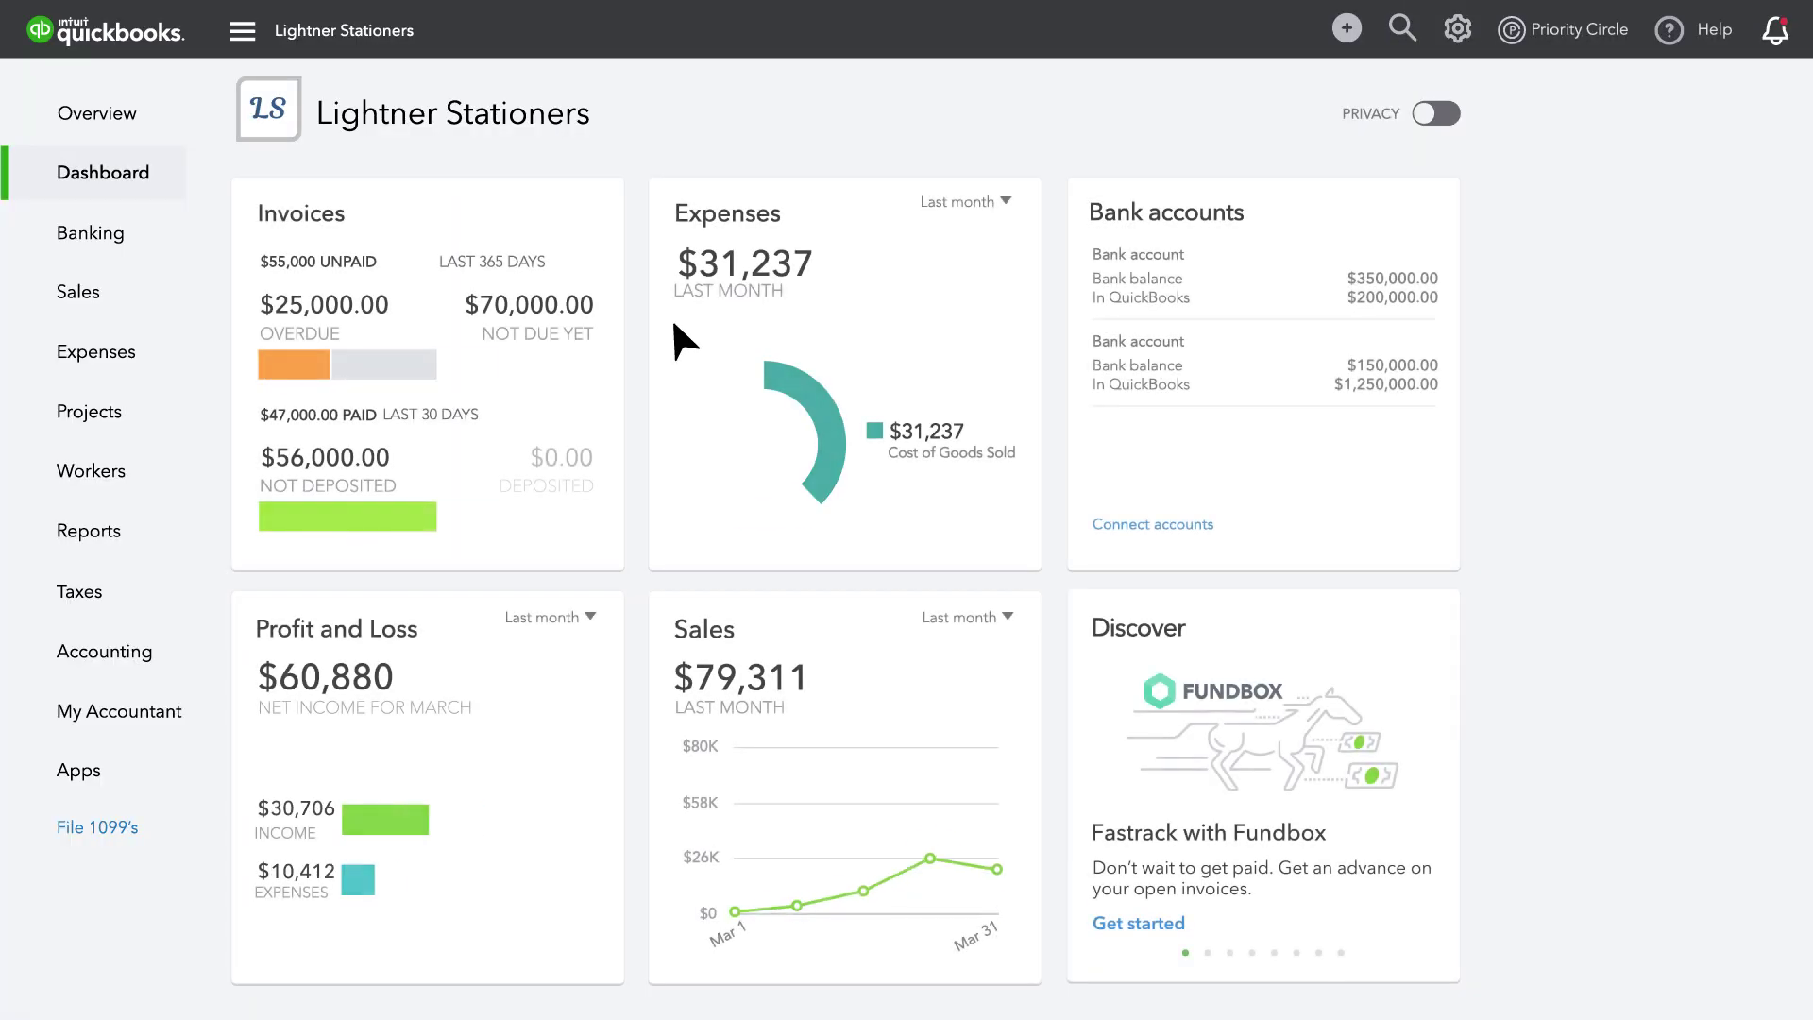
# Step: Search reports for 'Transa' and open the Transaction List by Customer report
pyautogui.click(143, 525)
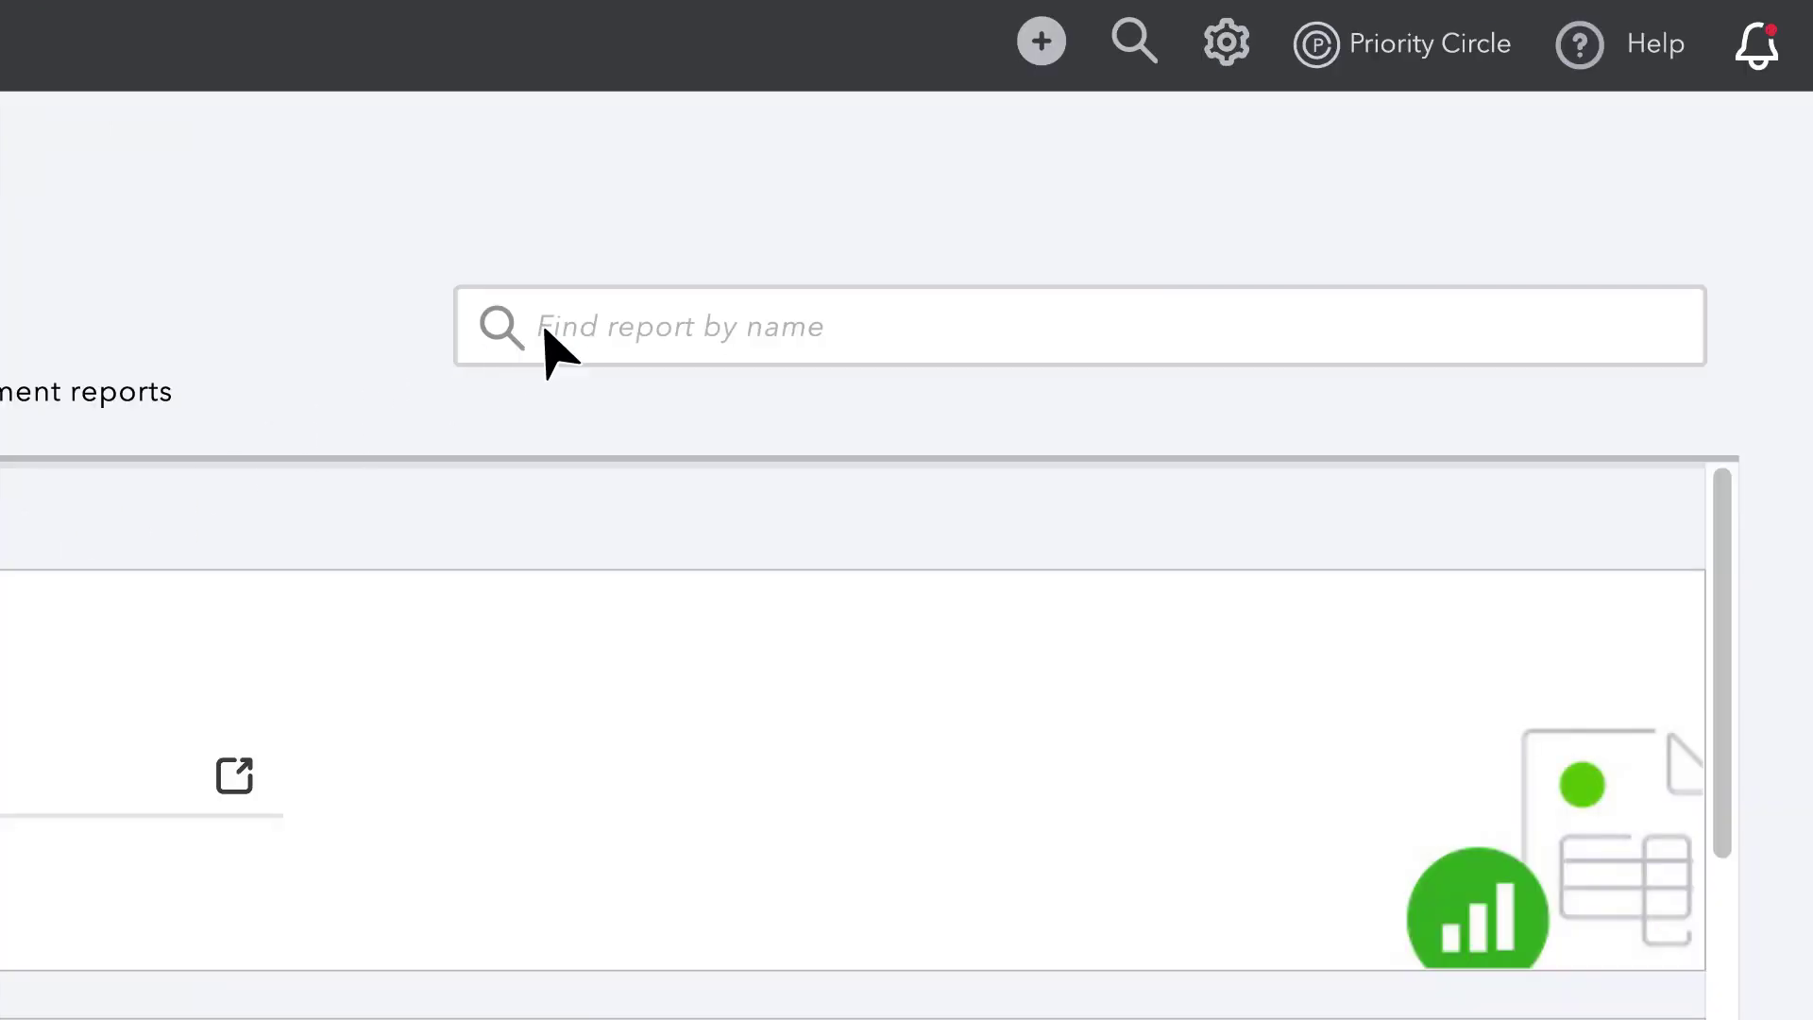
pyautogui.click(557, 350)
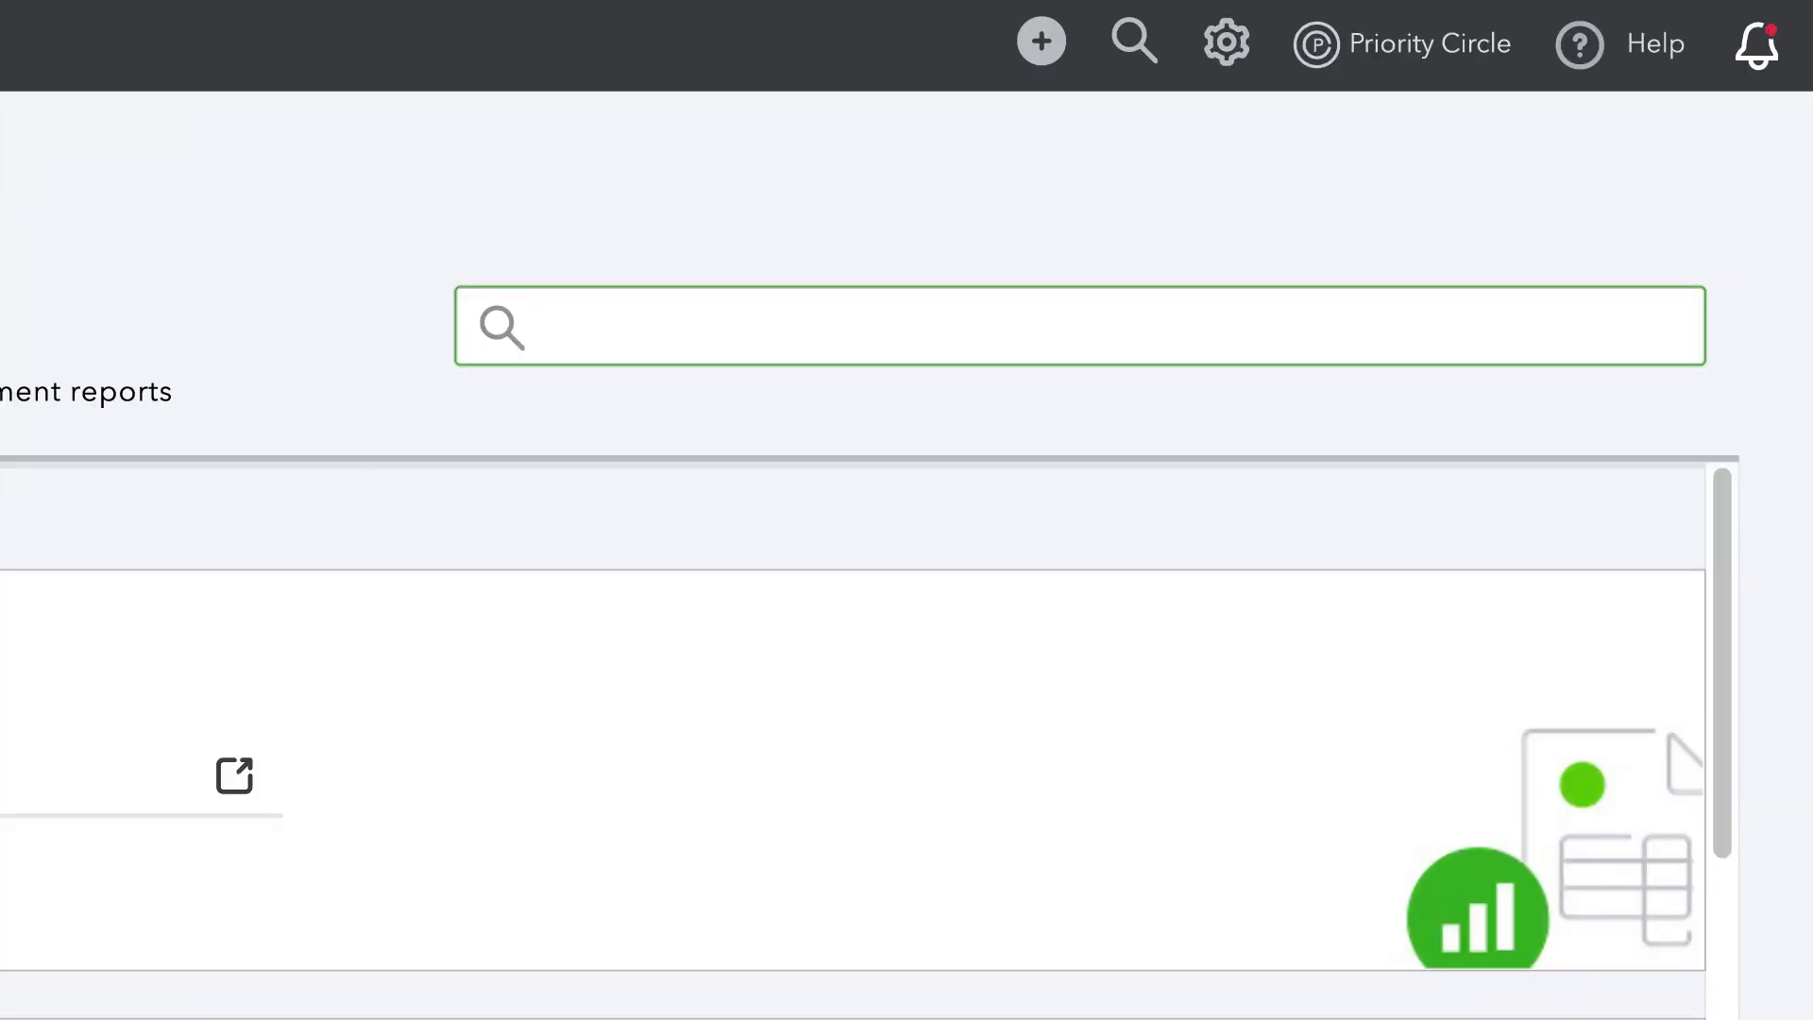
pyautogui.write('Transa')
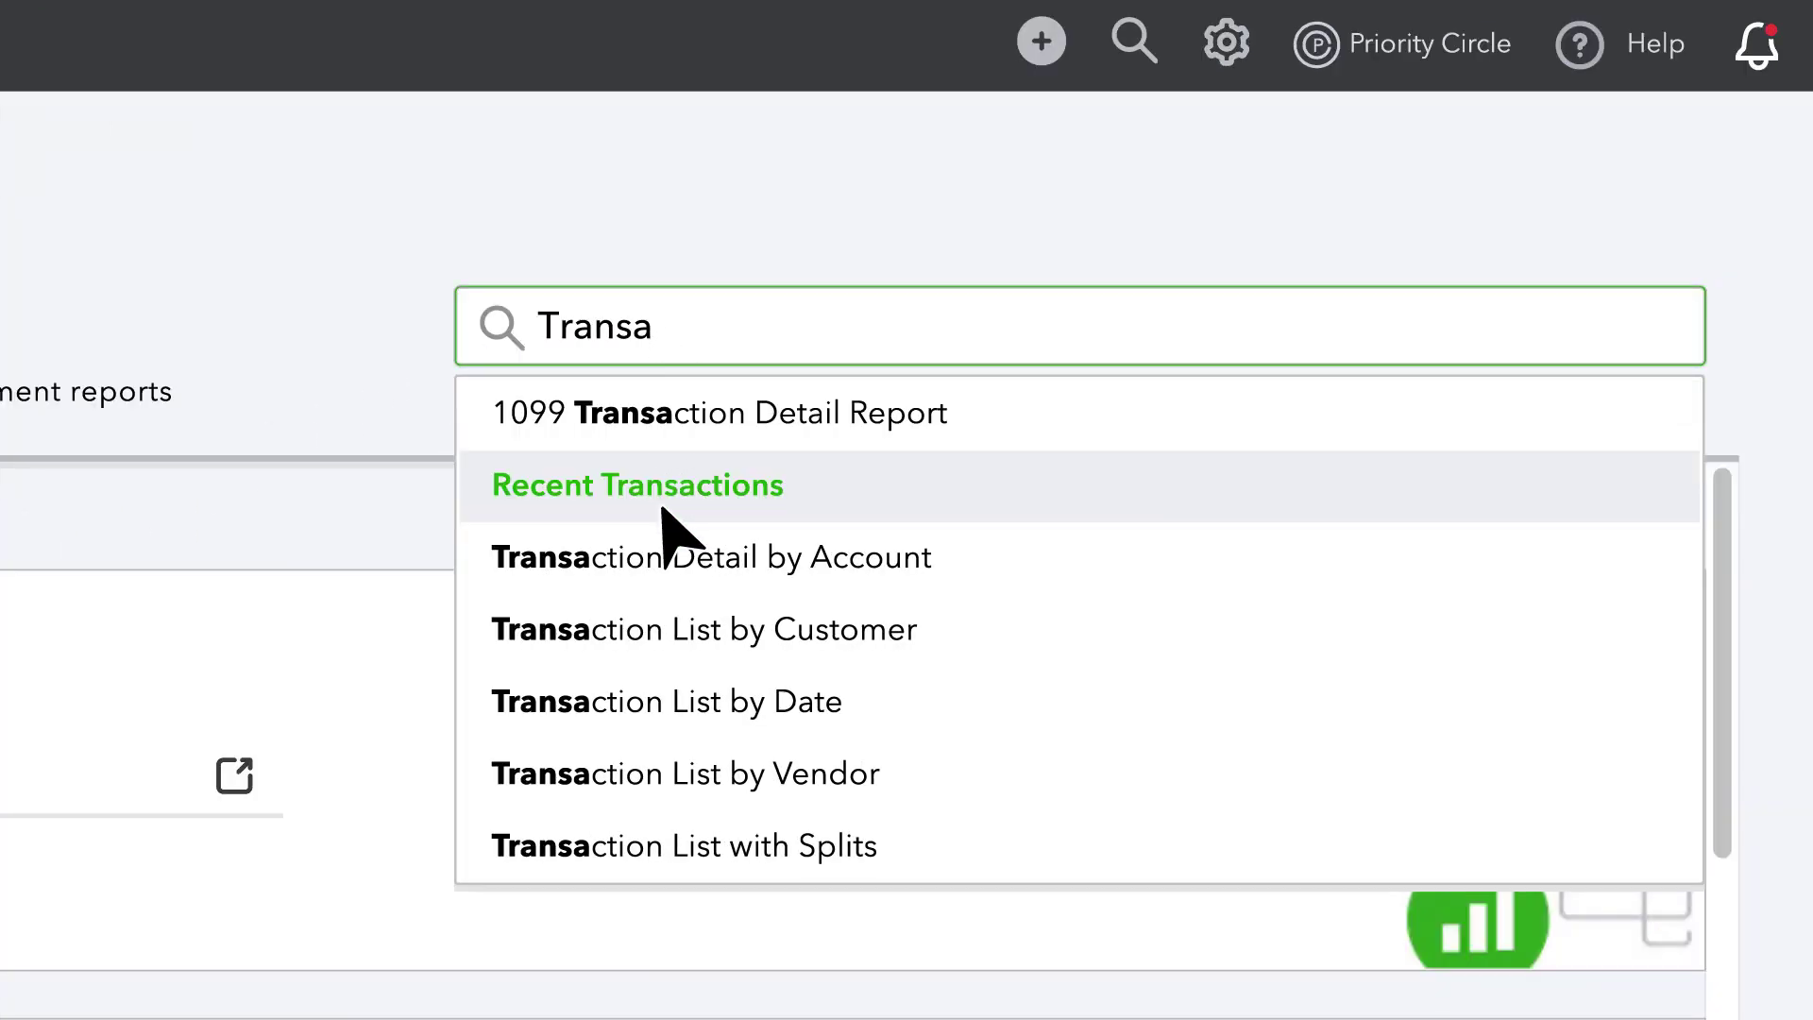
pyautogui.click(673, 639)
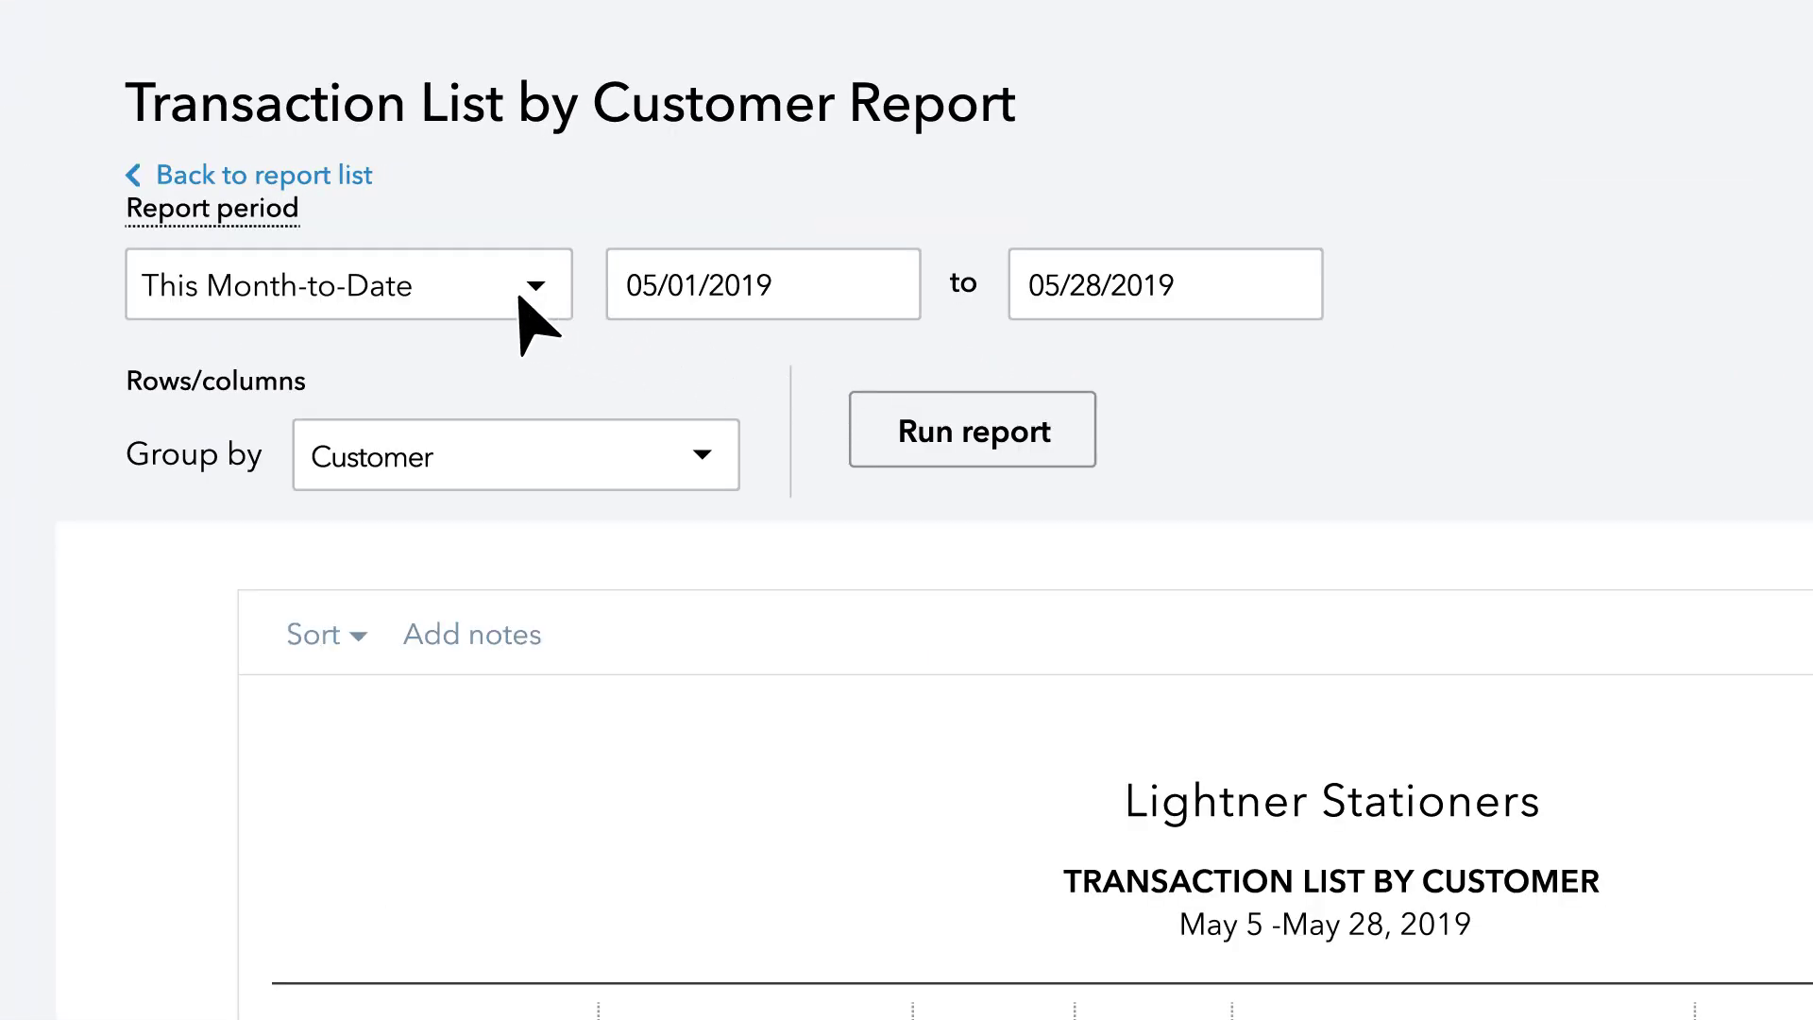
# Step: Rerun the report for a custom period from 01/01/2019 to 03/30/2019
pyautogui.click(515, 246)
pyautogui.click(486, 436)
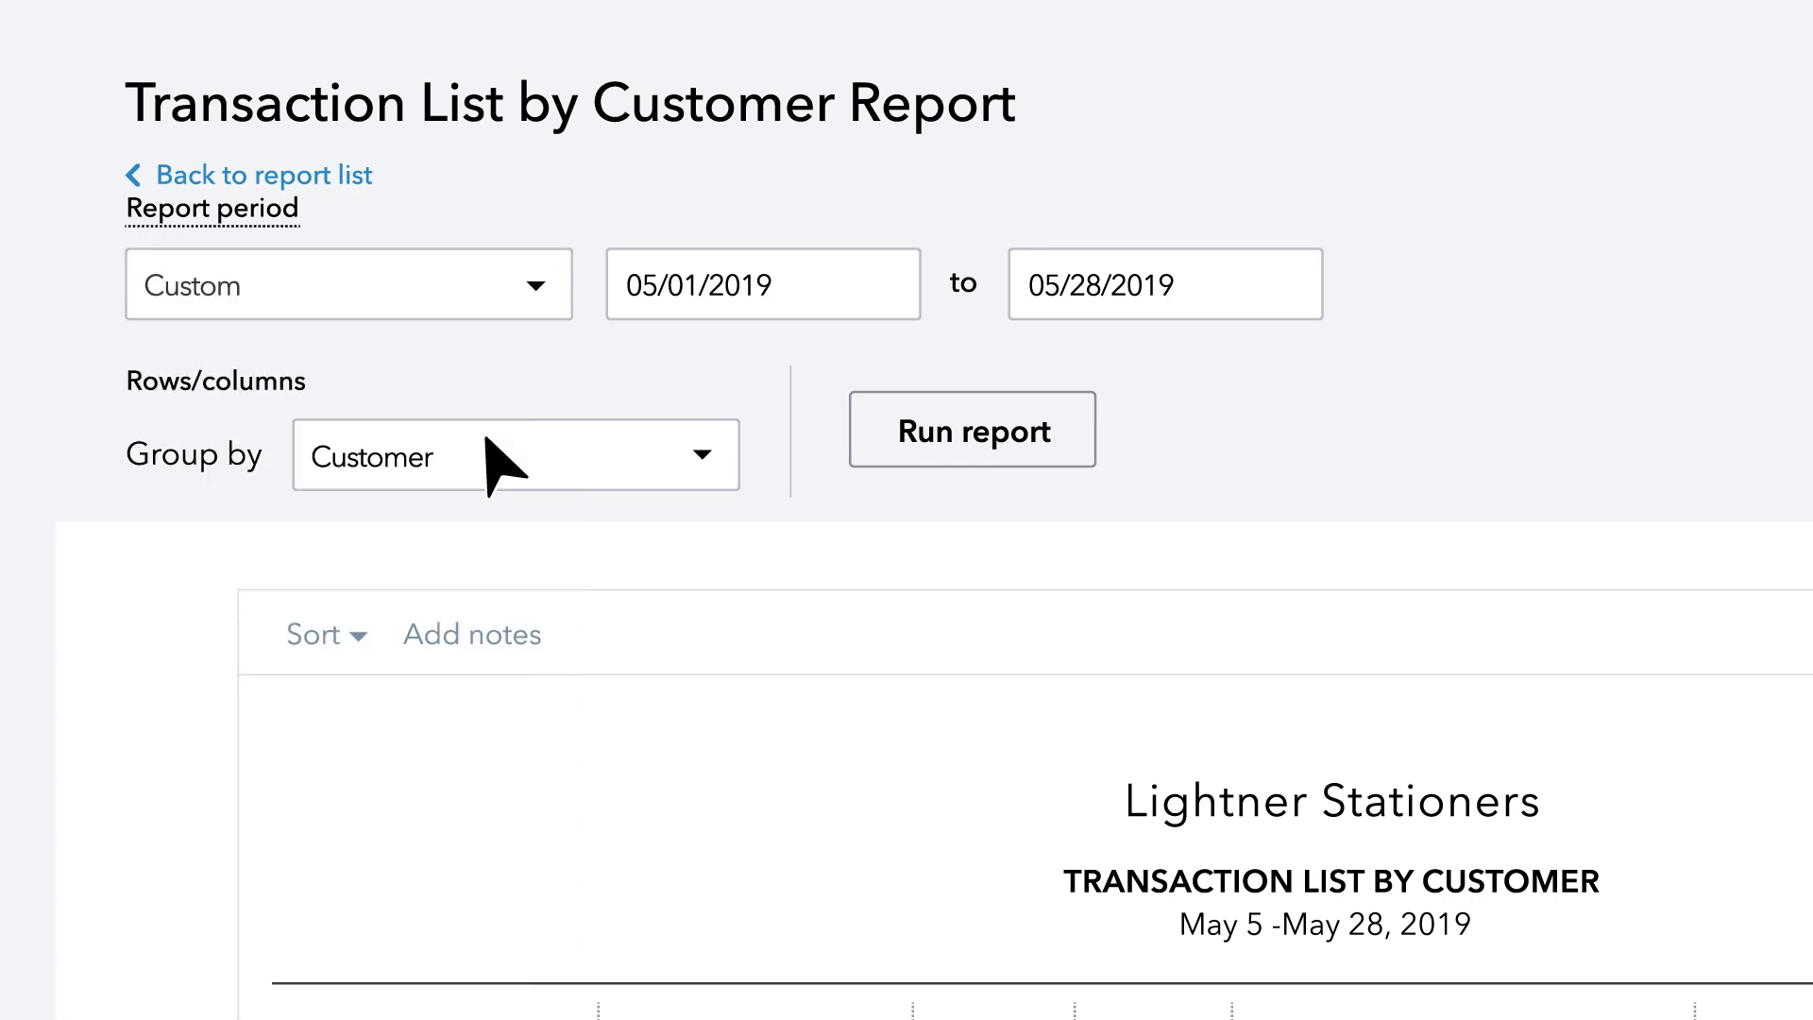
pyautogui.tripleClick(615, 288)
pyautogui.write('0')
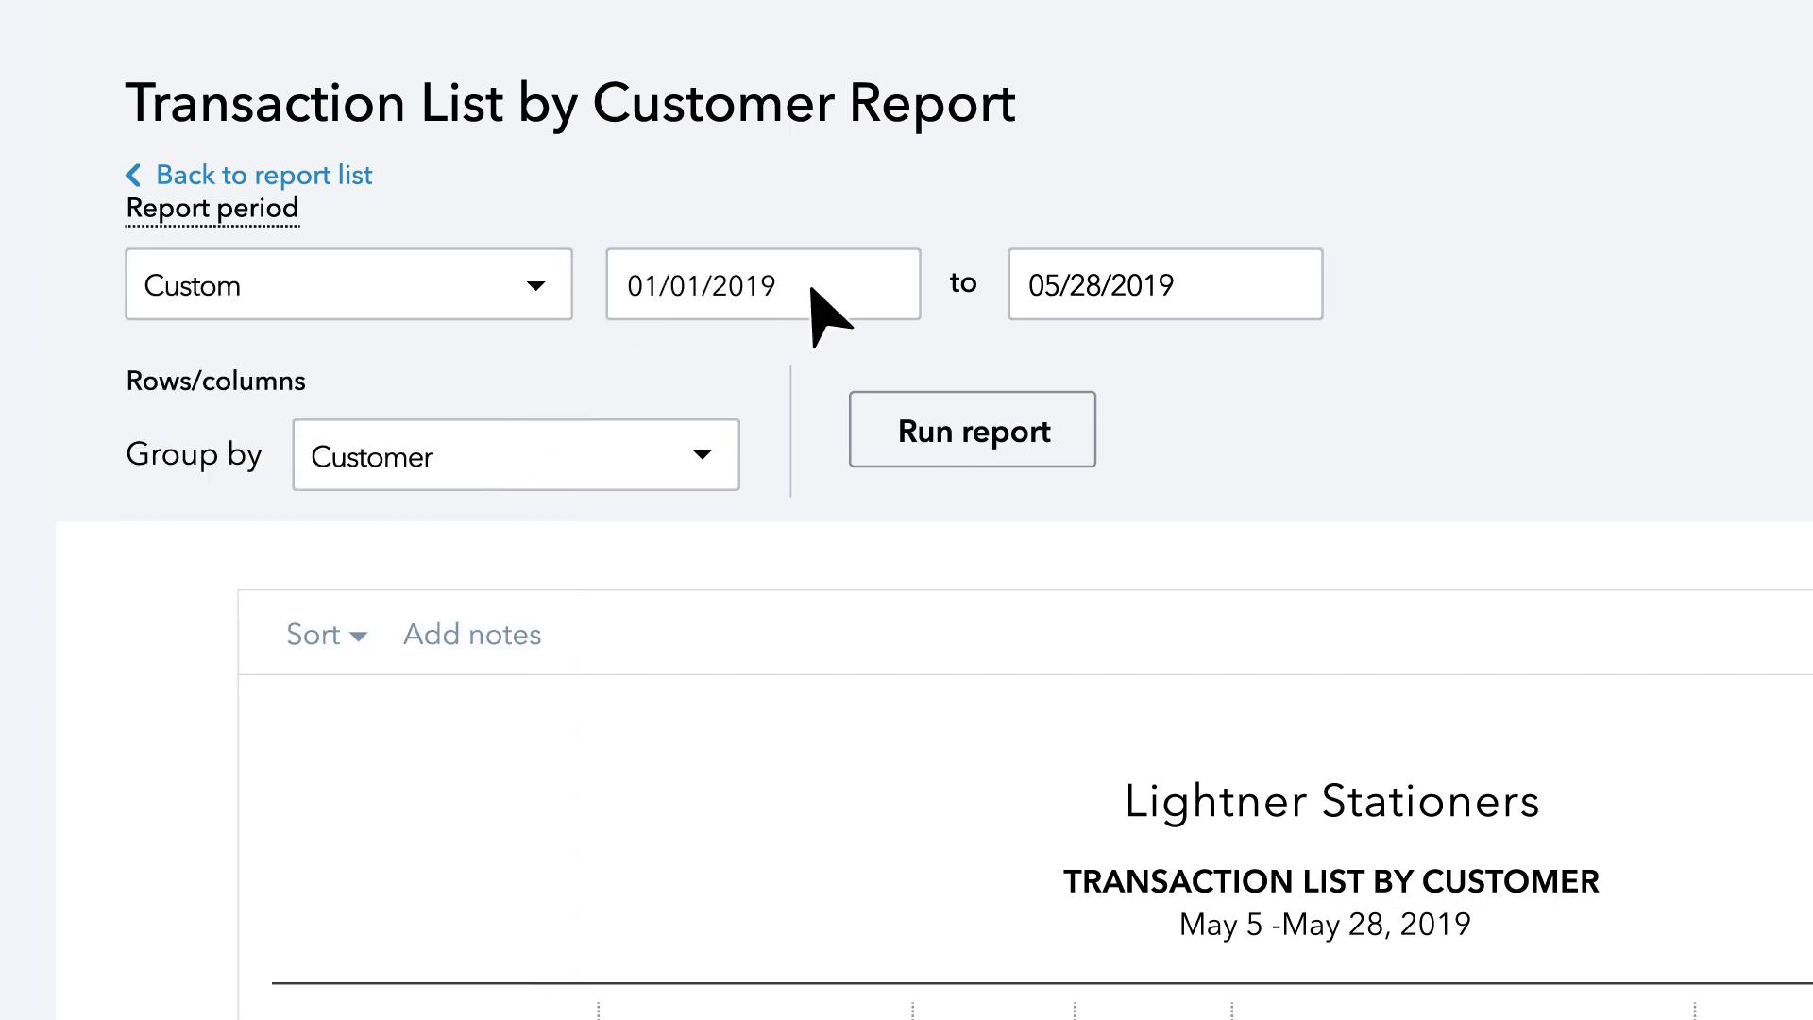
pyautogui.tripleClick(1029, 285)
pyautogui.write('03/30/2019')
pyautogui.click(965, 440)
pyautogui.scroll(-5, 963, 463)
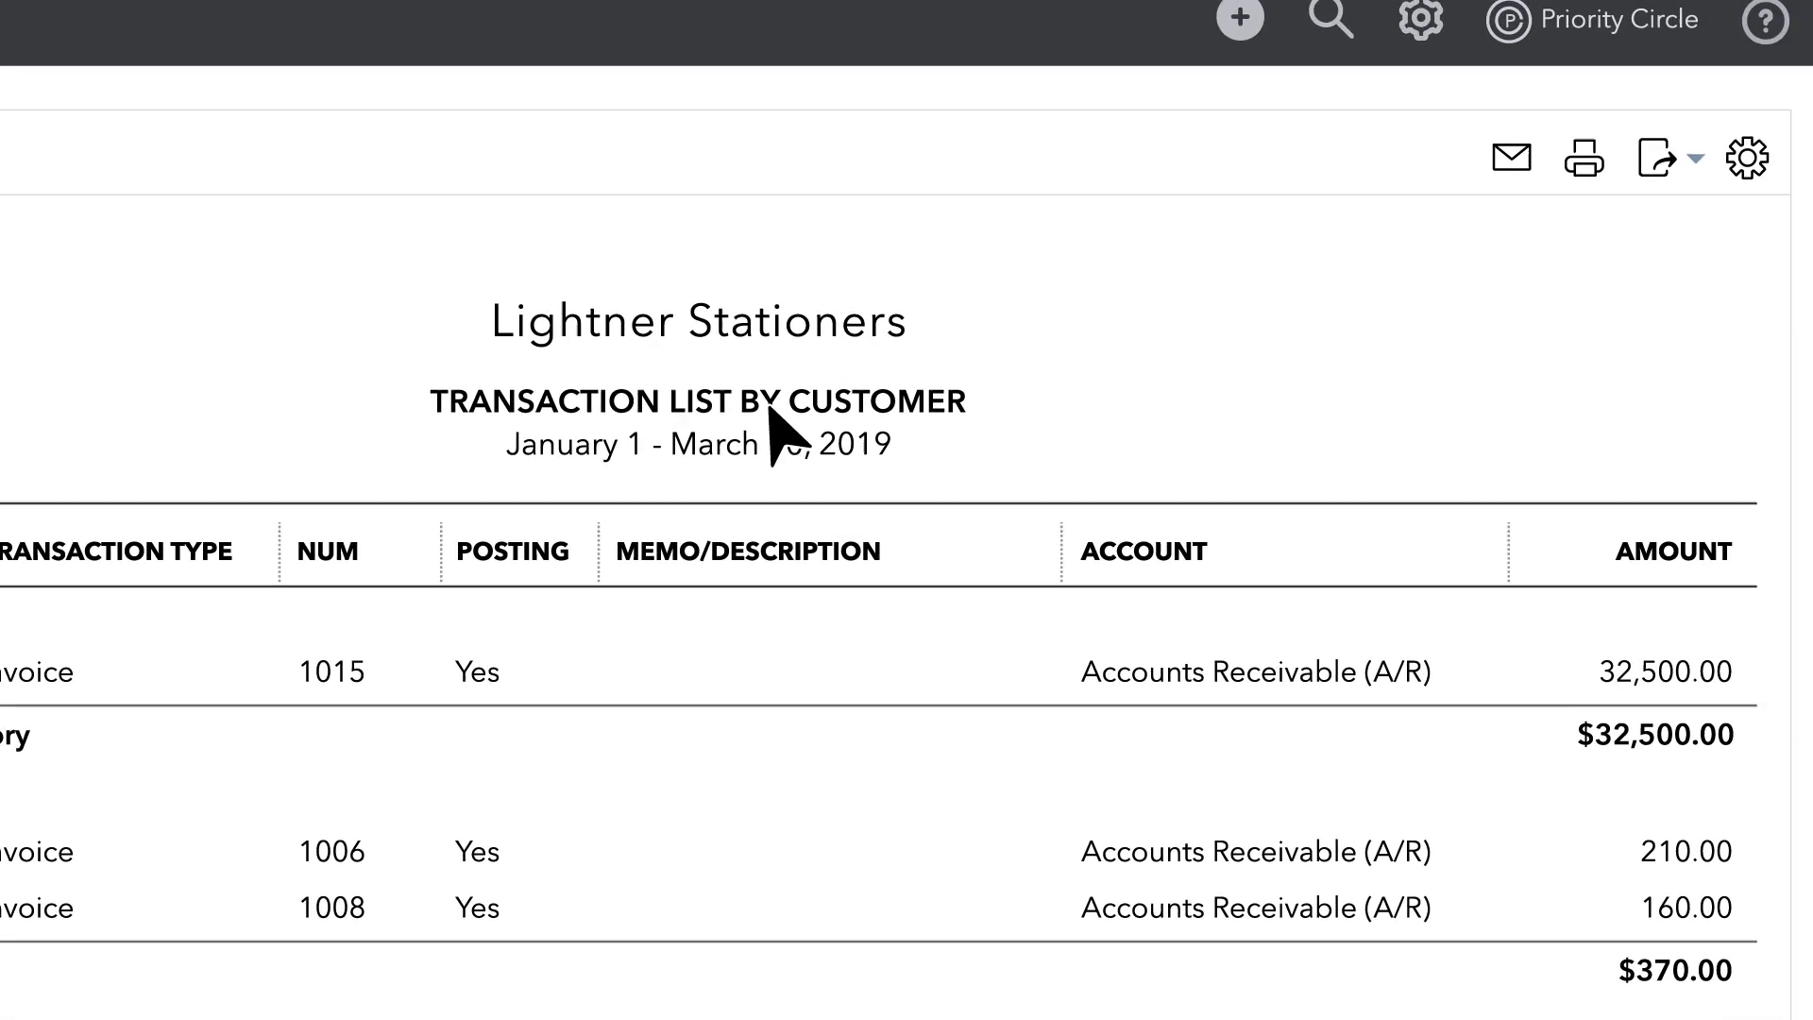
# Step: Add the Sales Rep column to the report from the Change Columns list
pyautogui.click(1560, 181)
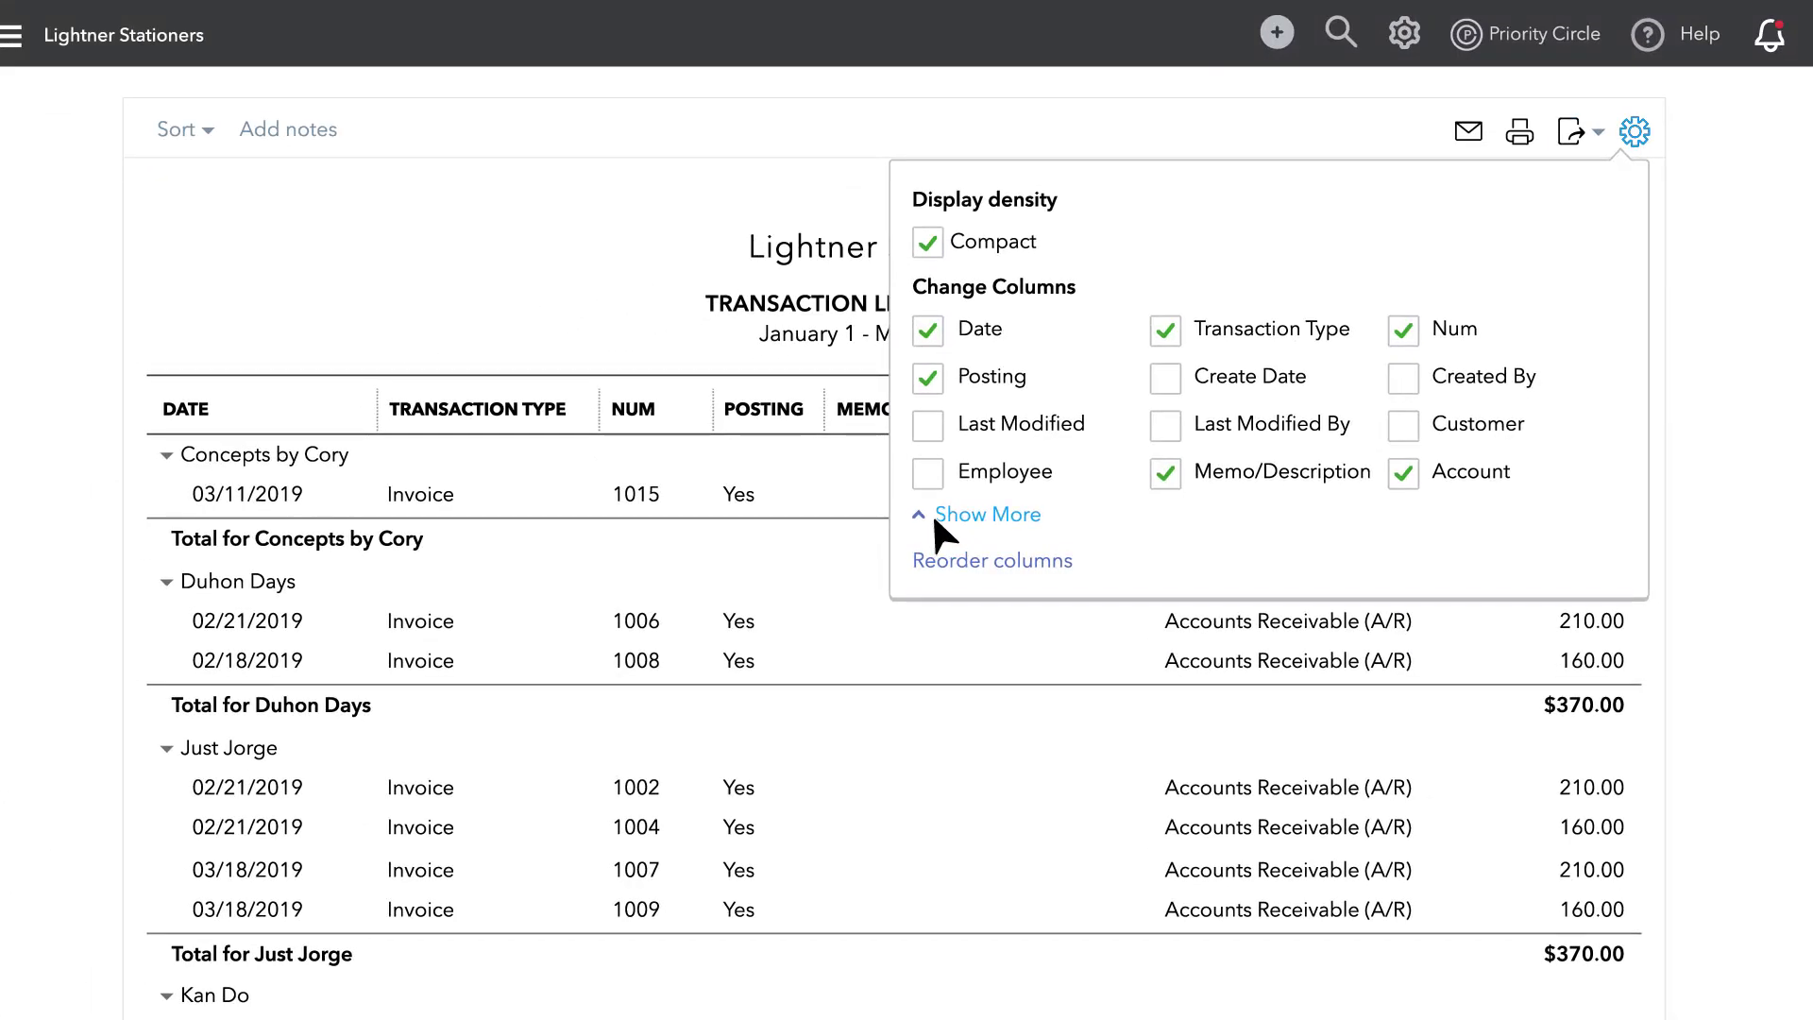
pyautogui.click(944, 515)
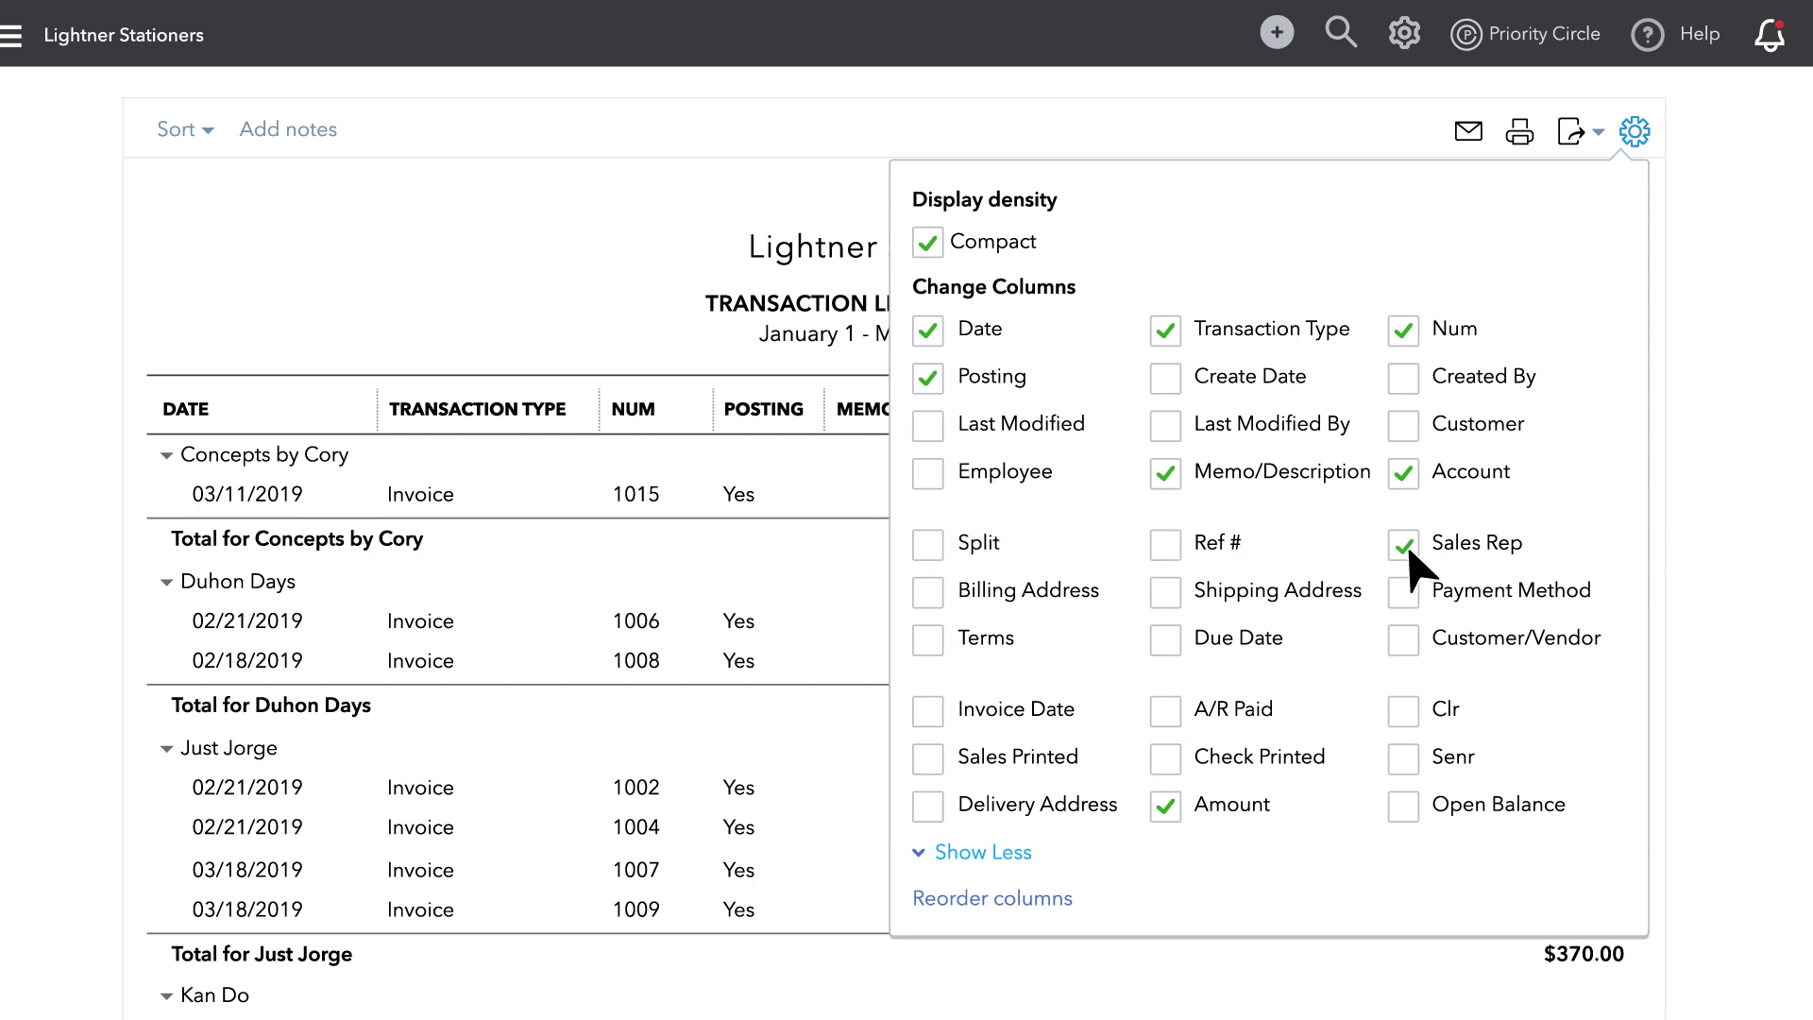
pyautogui.click(1678, 472)
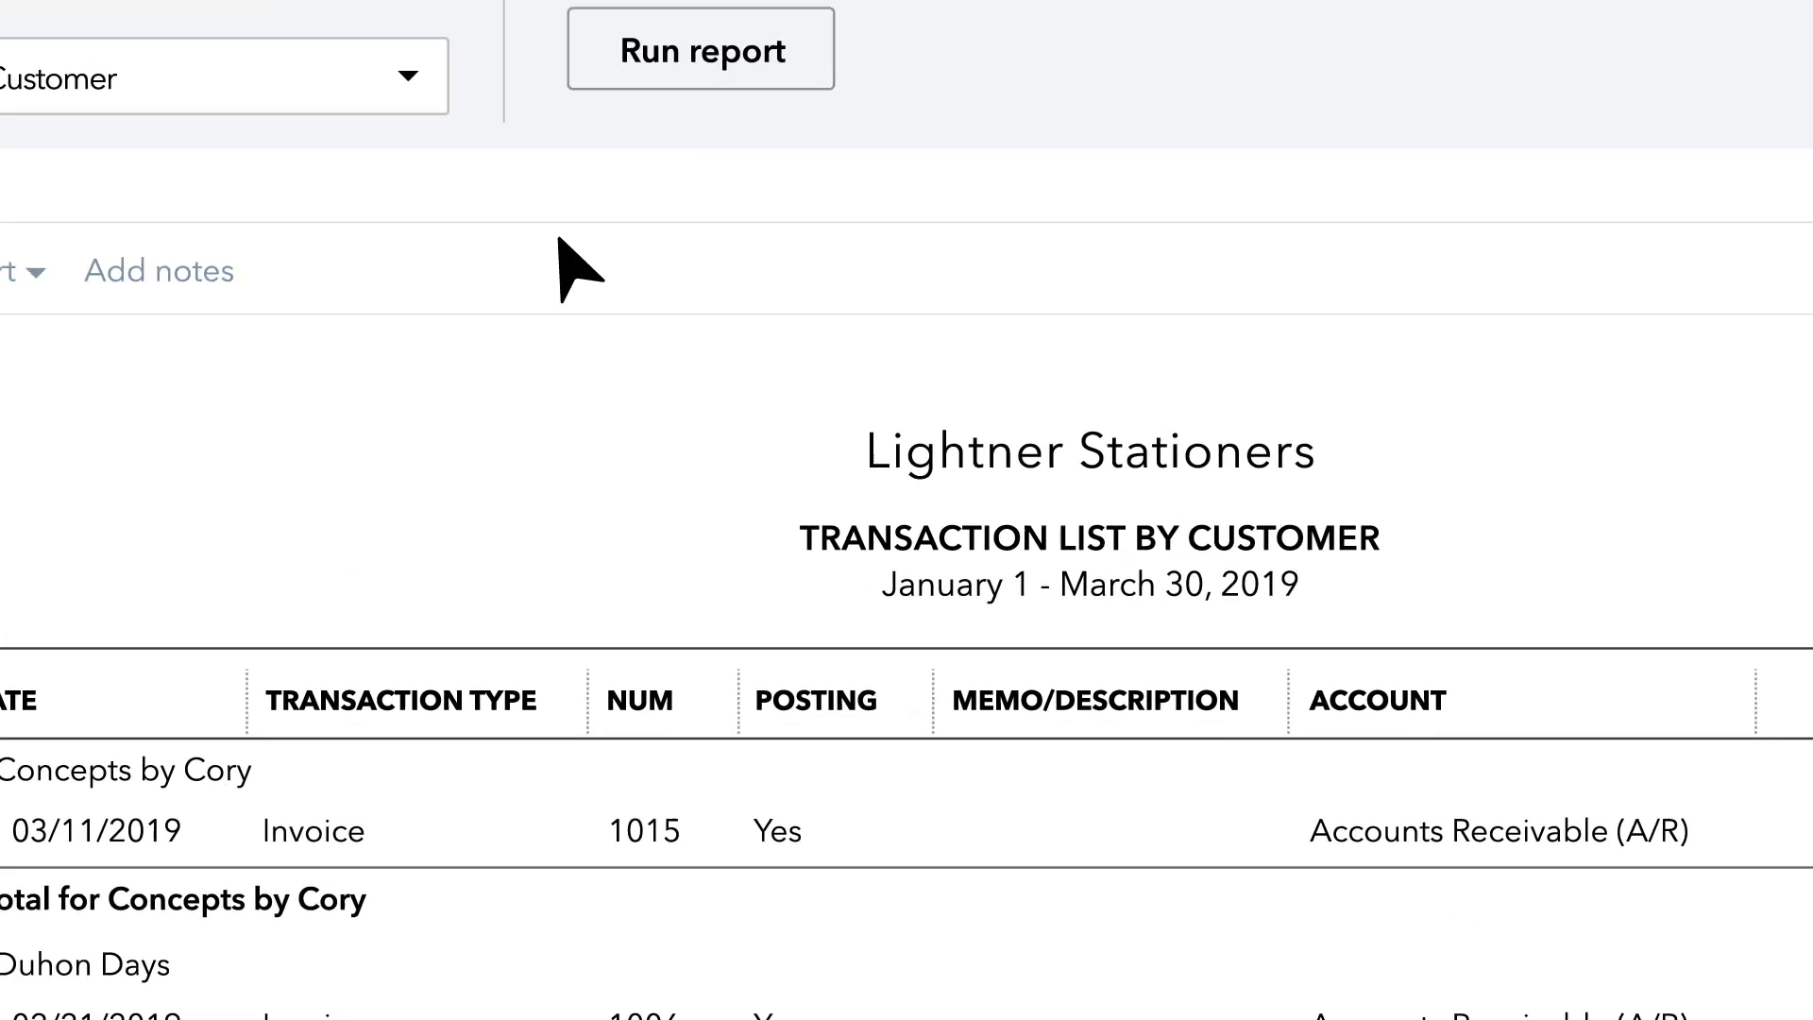
# Step: Choose a Group by option for the report and rerun it
pyautogui.click(622, 225)
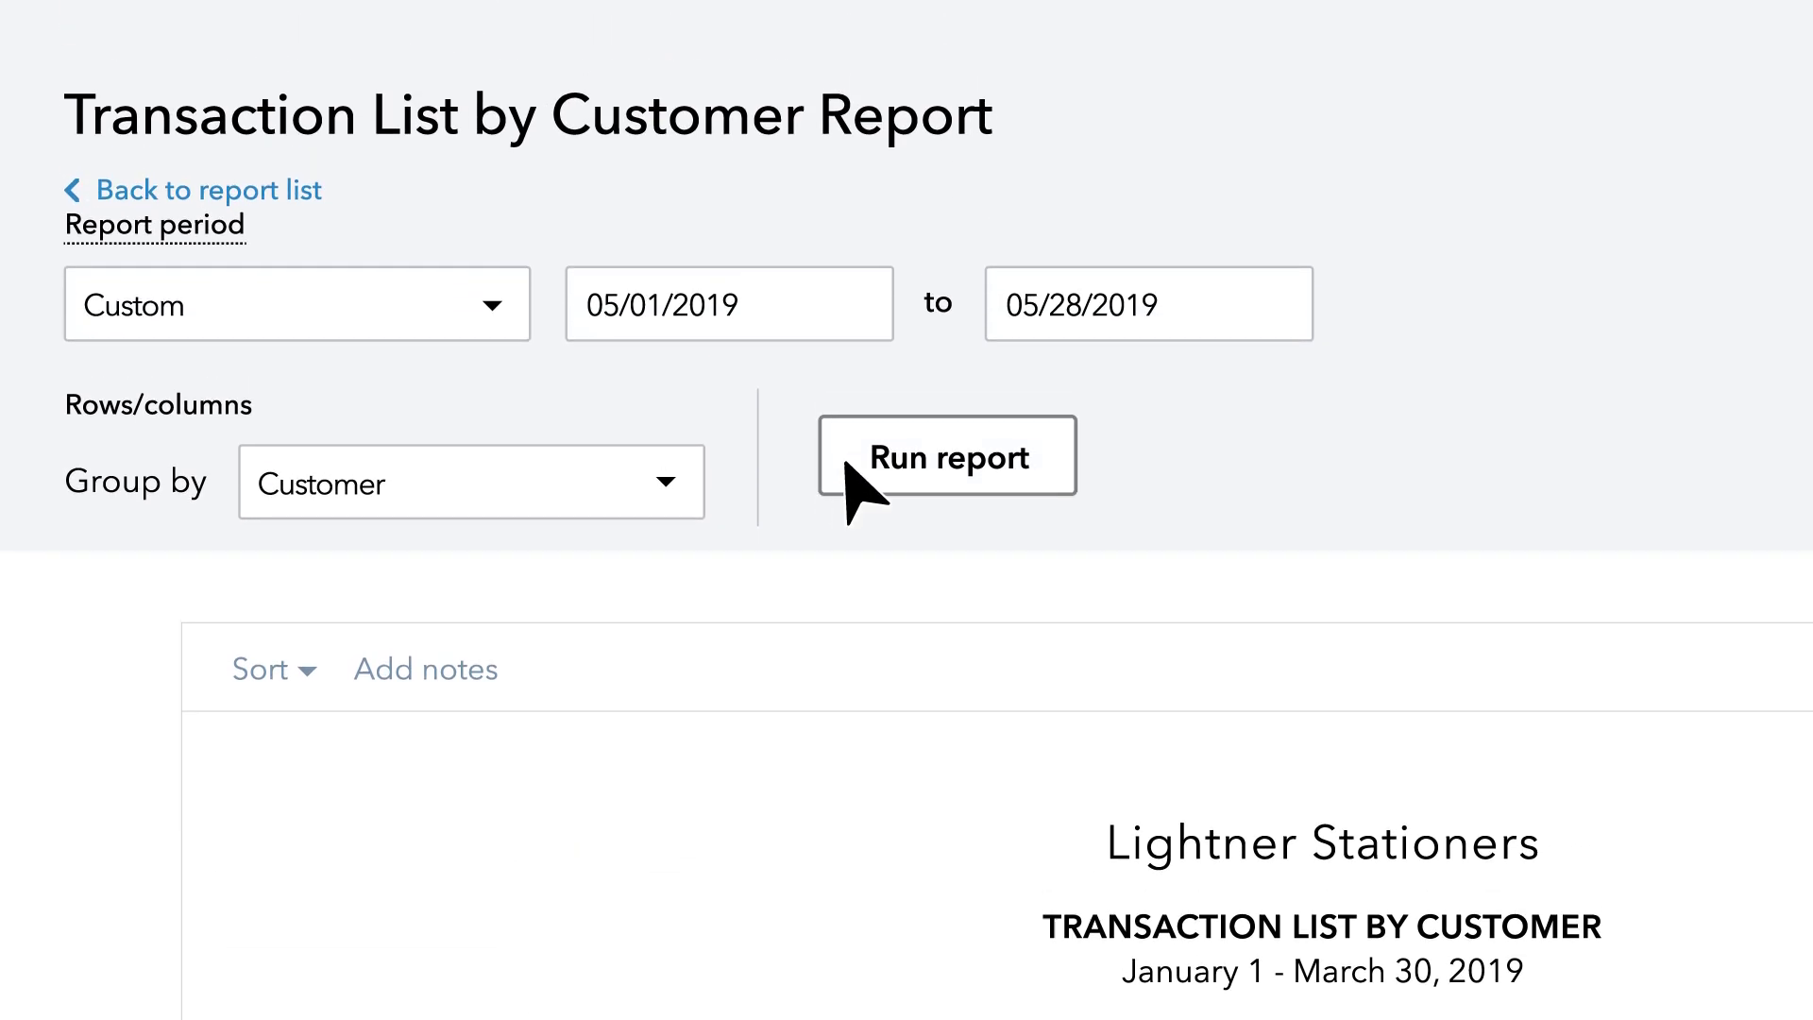
pyautogui.click(847, 463)
pyautogui.scroll(-6, 846, 474)
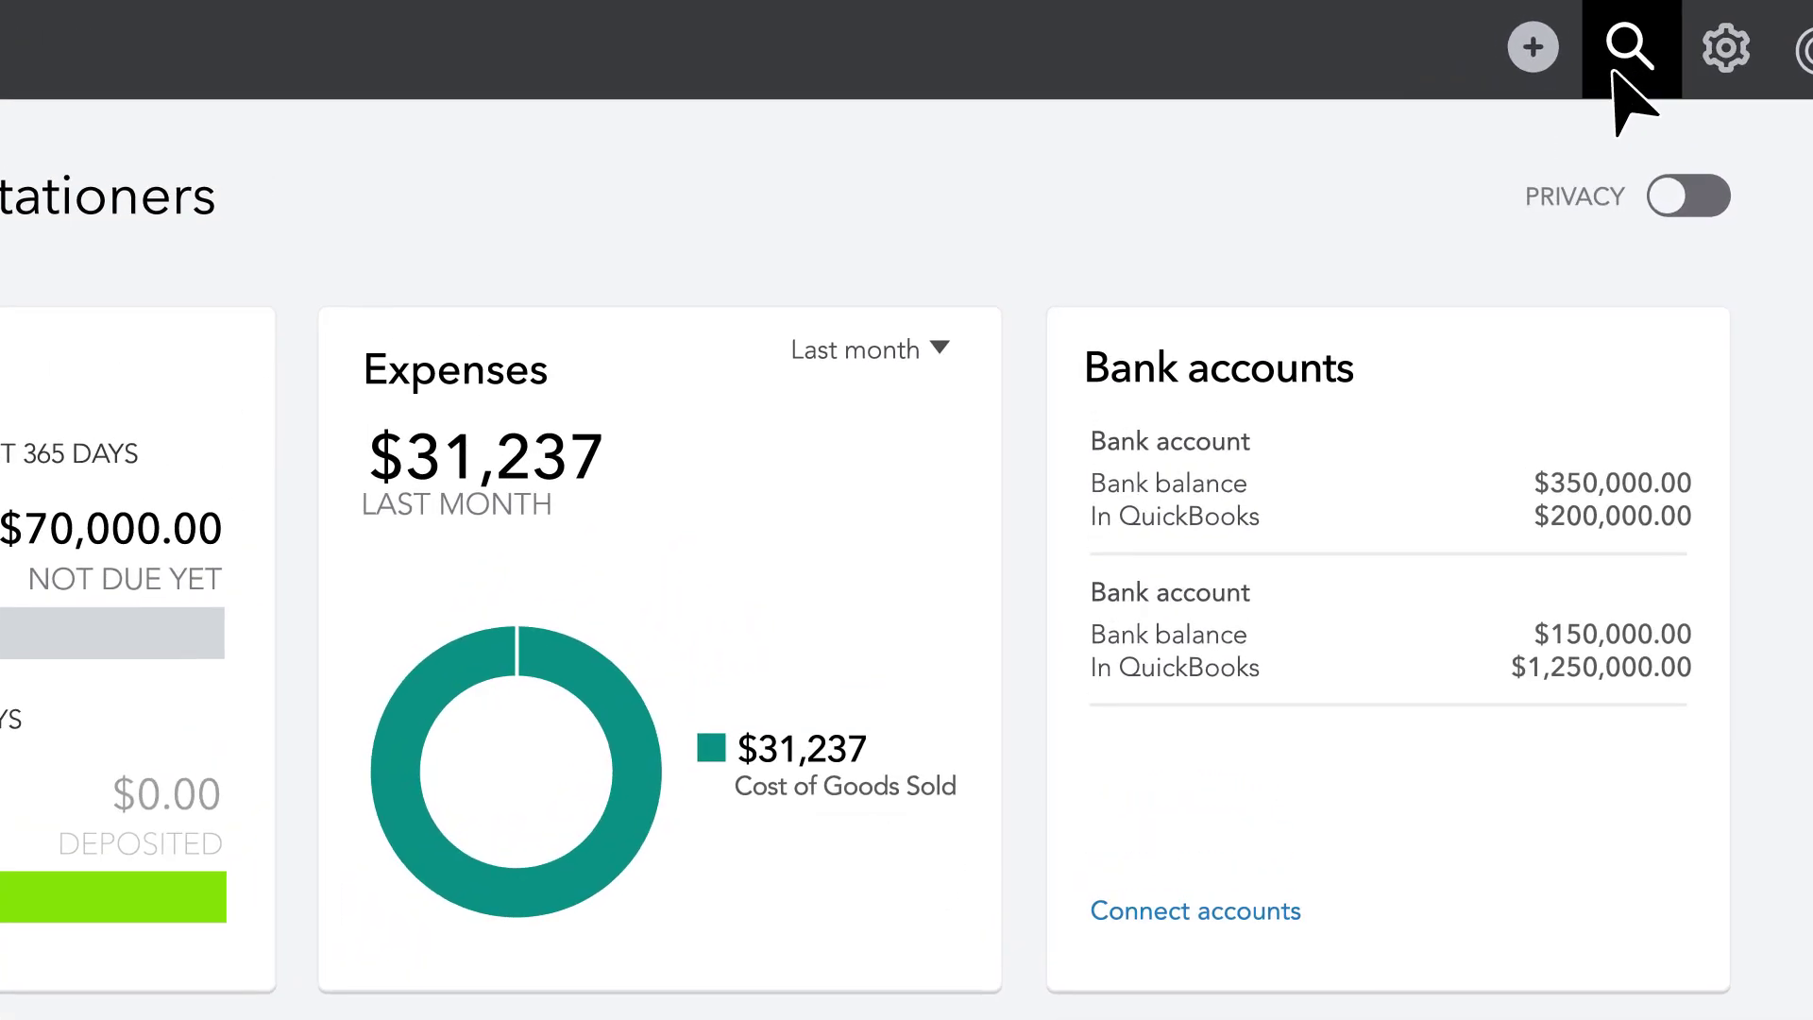
# Step: Start an Advanced Search limited to the Invoices transaction type
pyautogui.click(1616, 76)
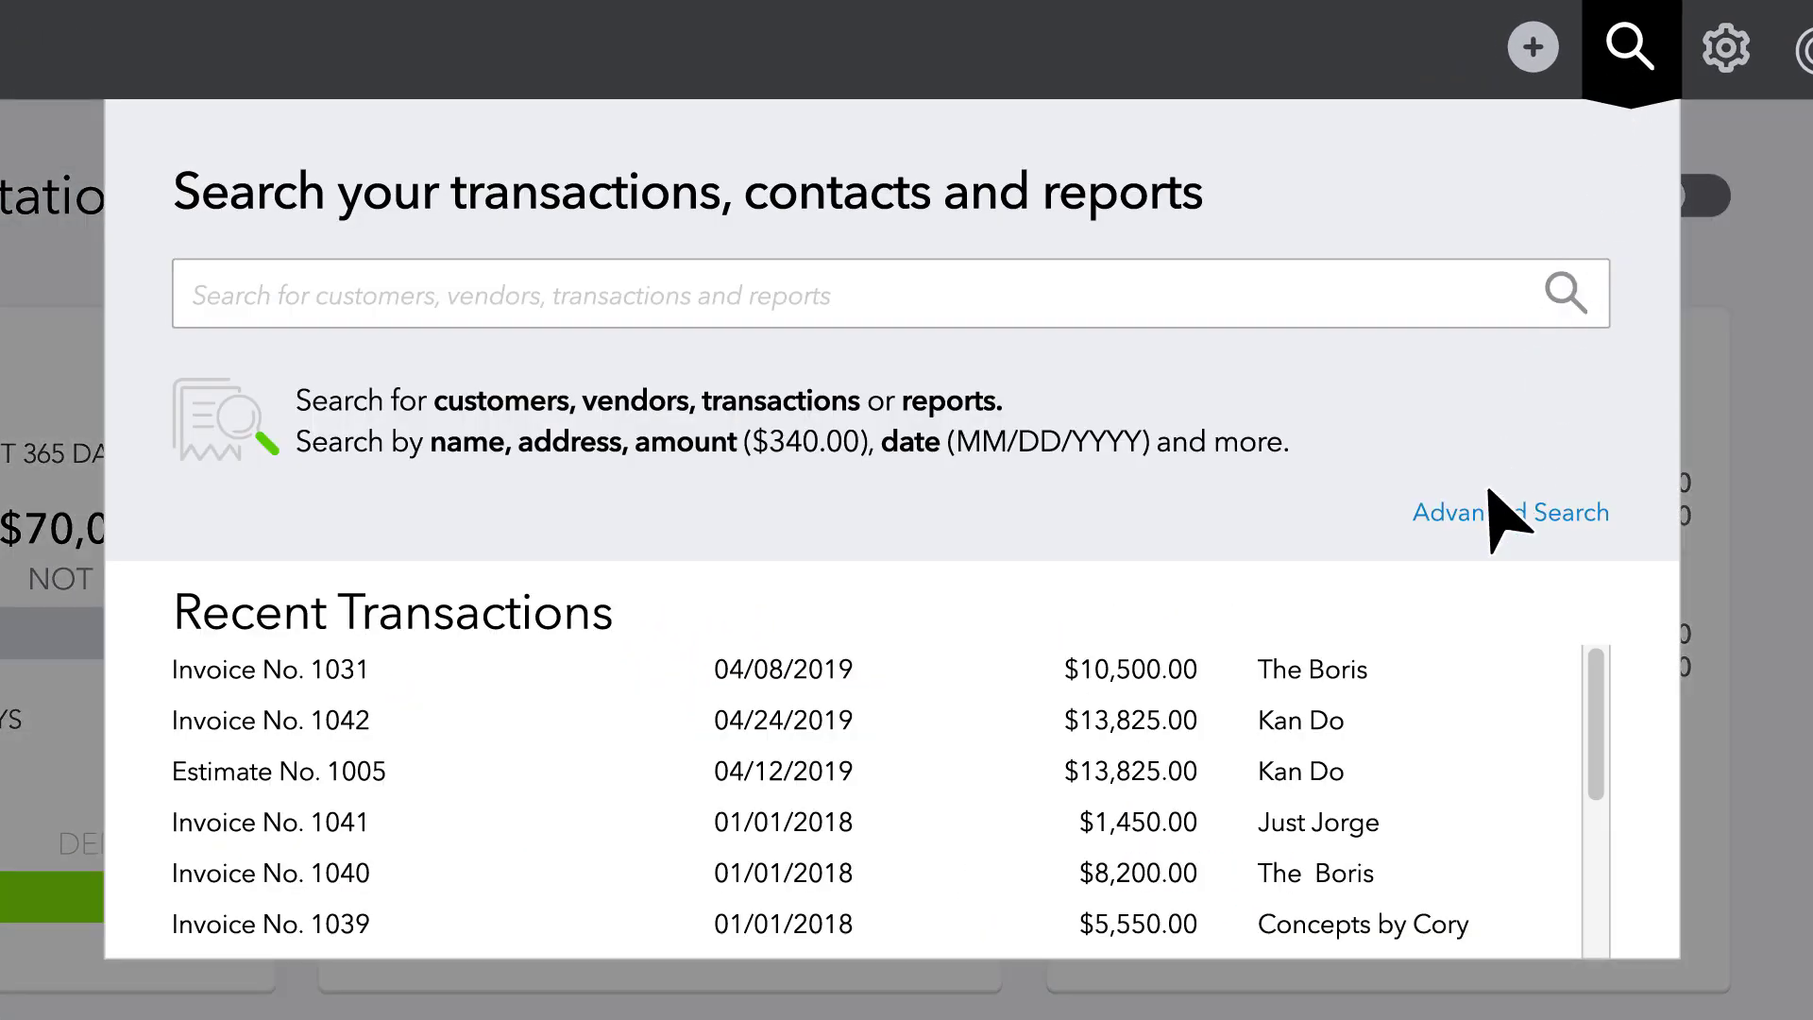
pyautogui.click(1492, 515)
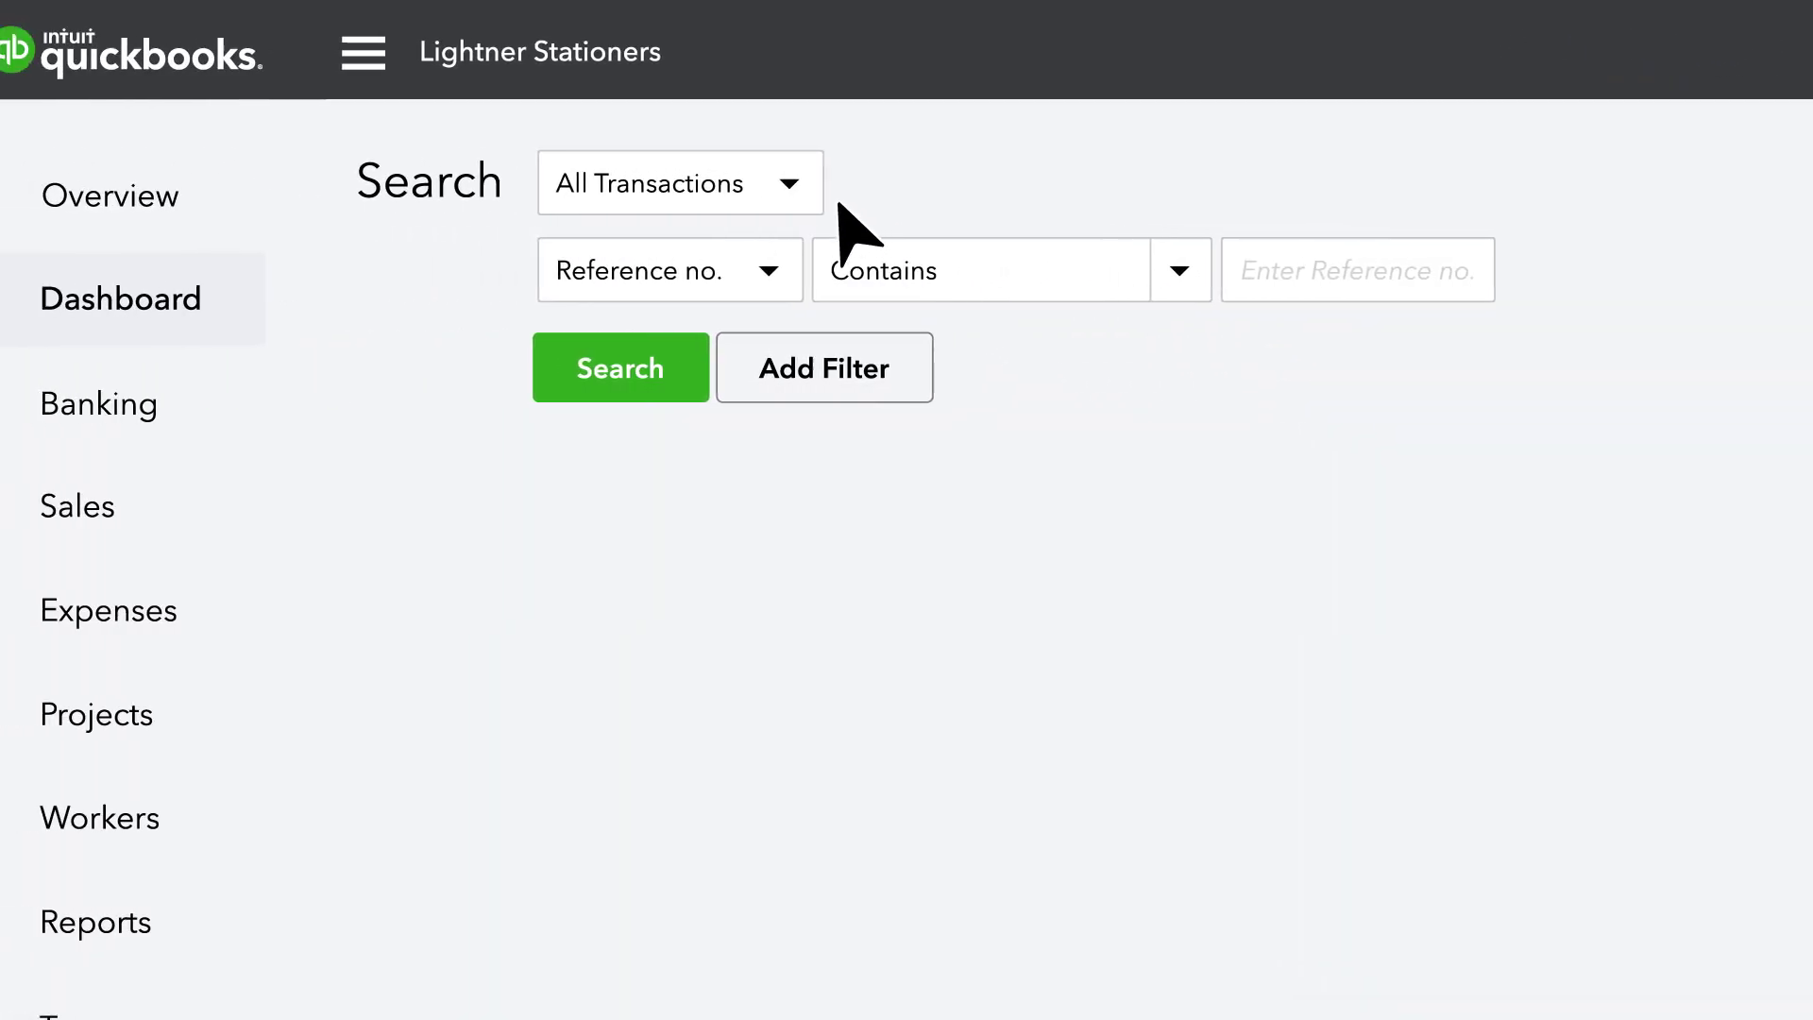
pyautogui.click(823, 201)
pyautogui.moveTo(970, 276); pyautogui.dragTo(969, 557)
pyautogui.click(739, 579)
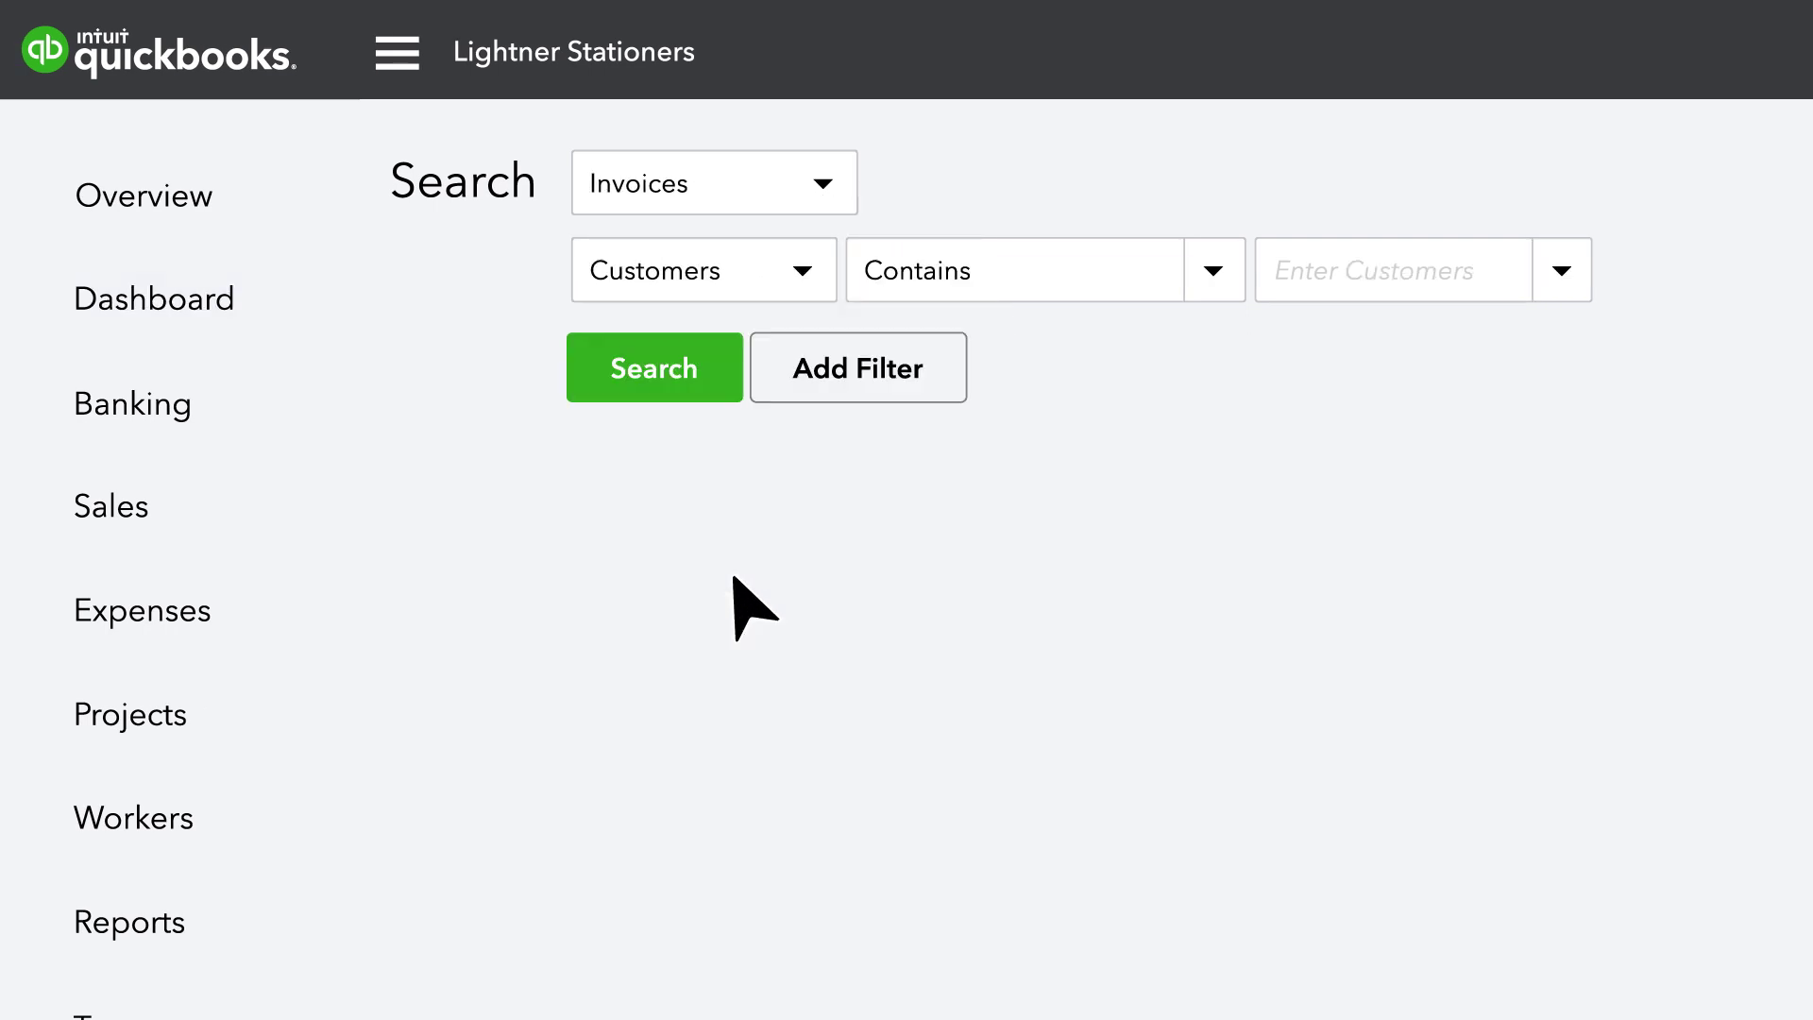
# Step: Filter by Sales Rep containing one chosen rep and search, returning 7 transactions
pyautogui.click(786, 283)
pyautogui.click(786, 826)
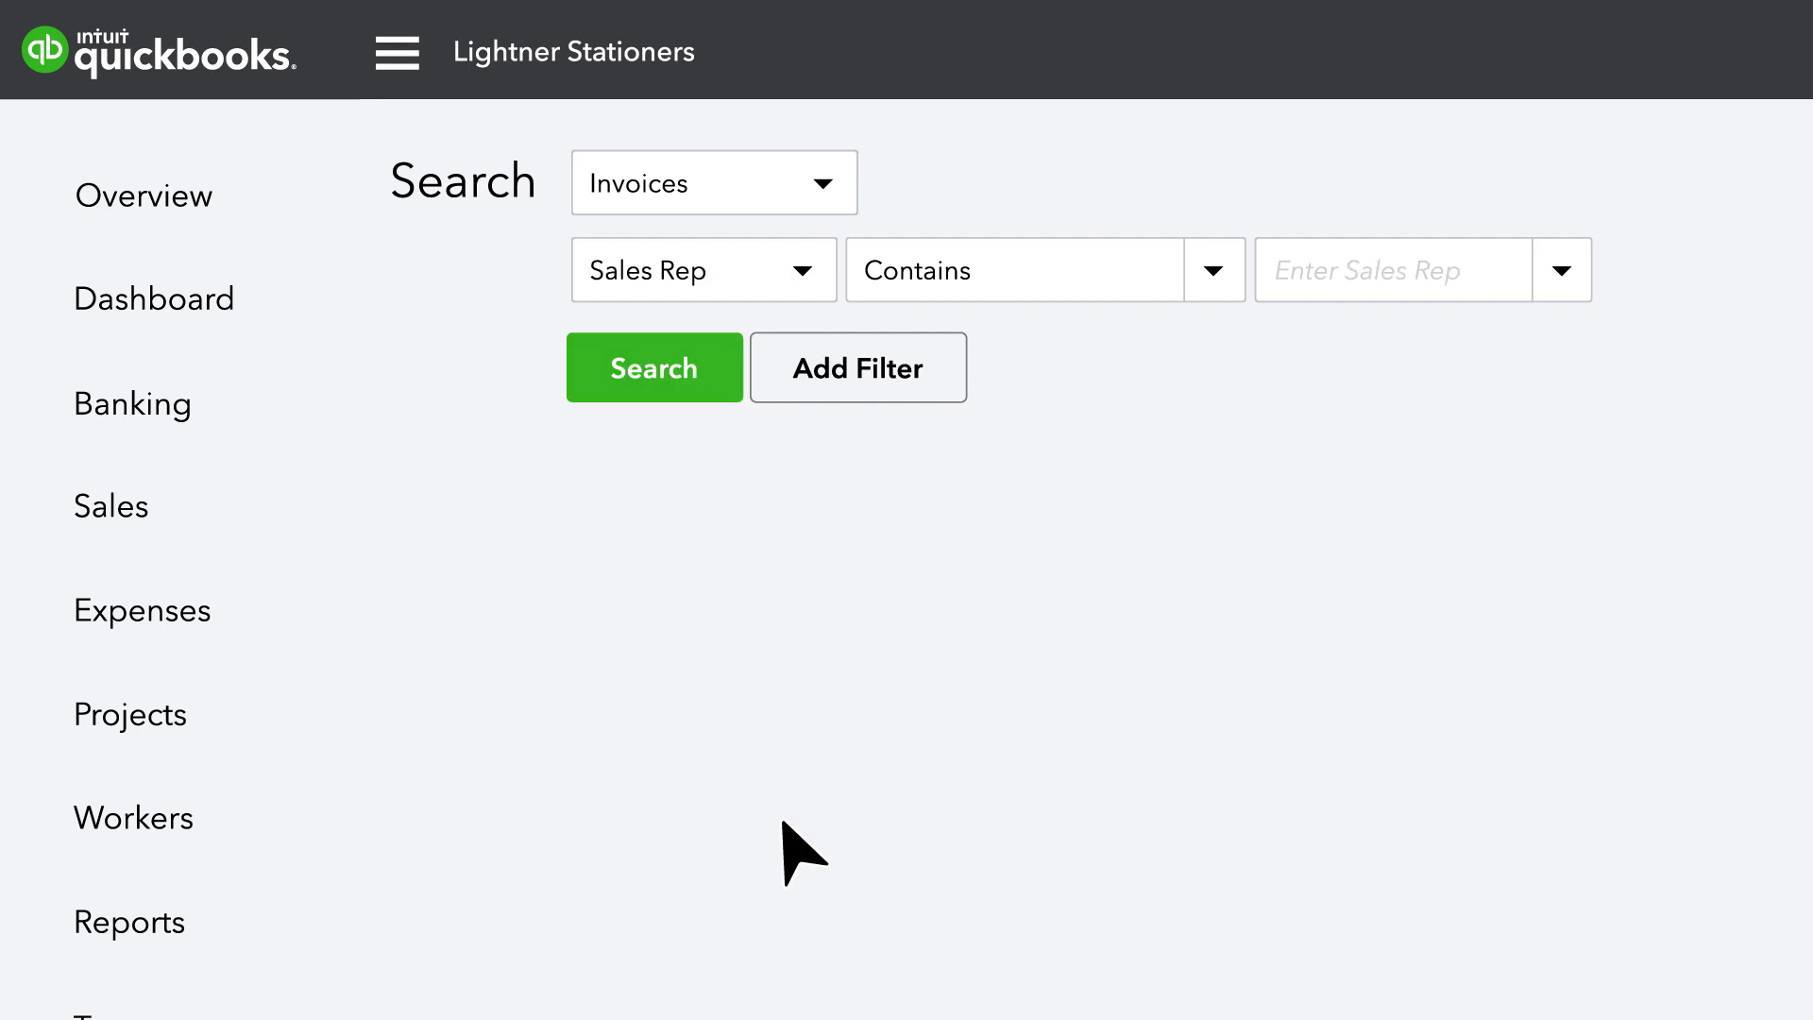
pyautogui.click(1562, 274)
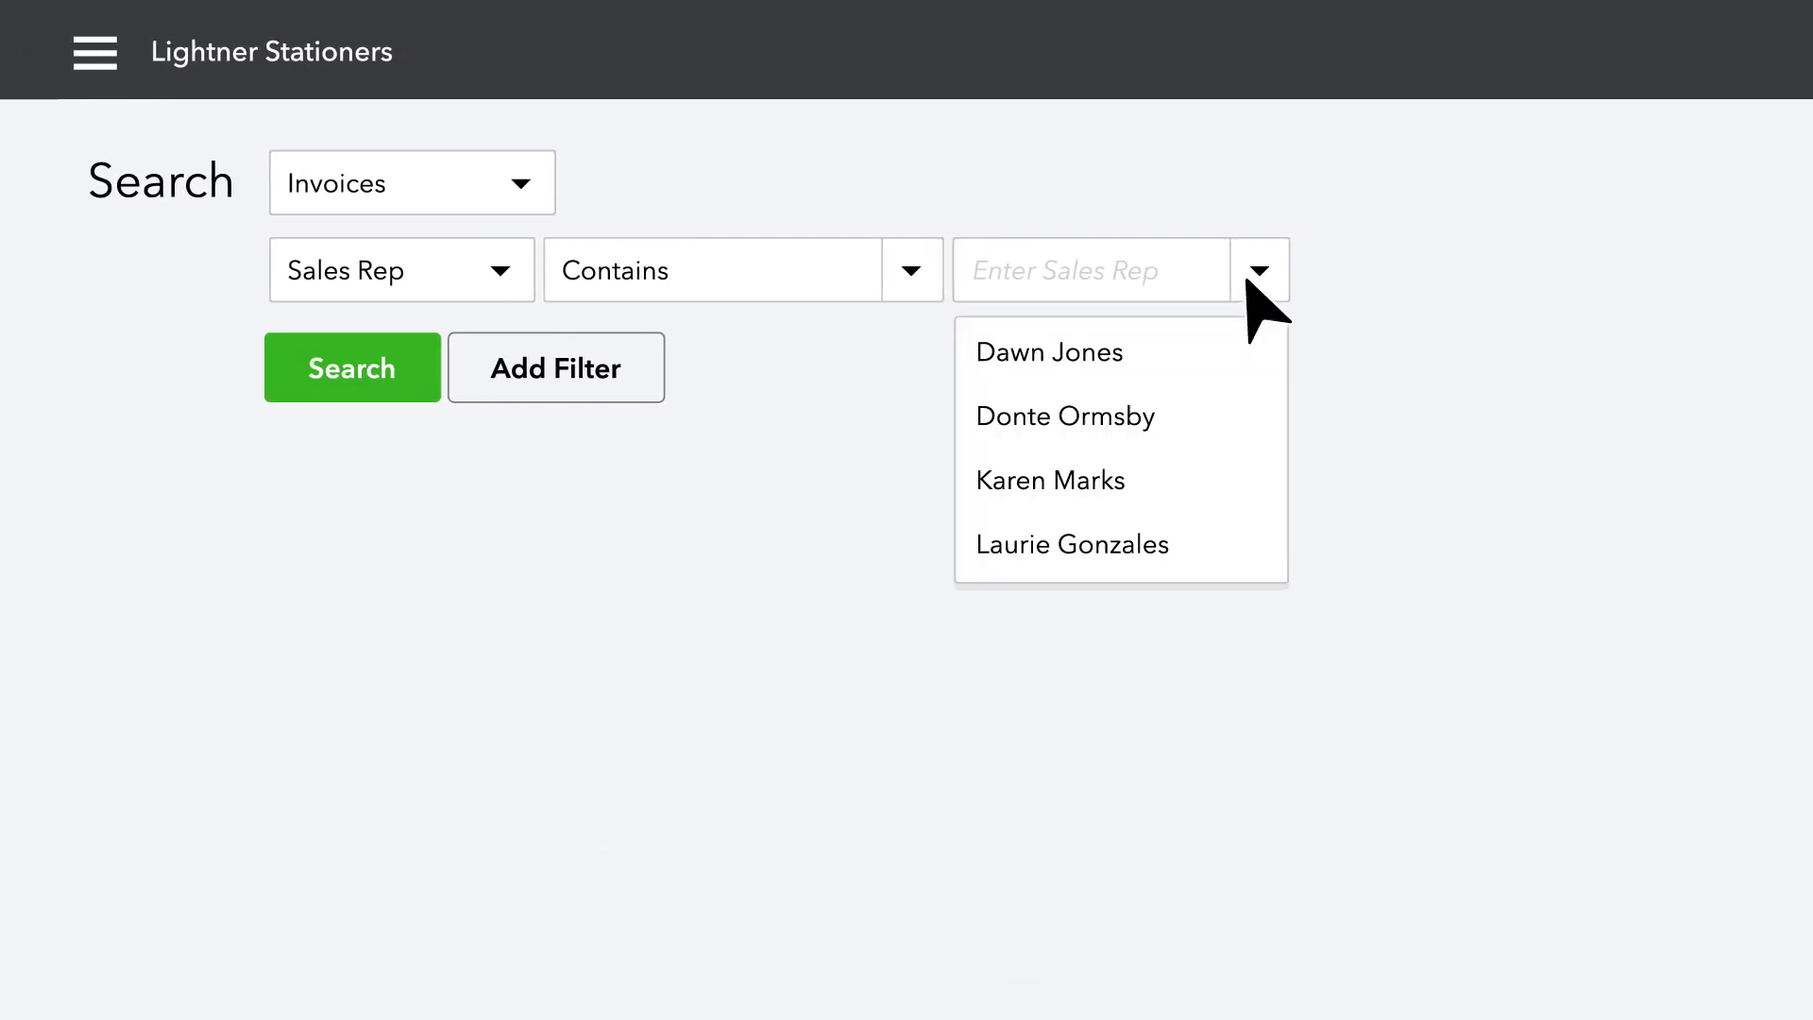
pyautogui.click(1173, 490)
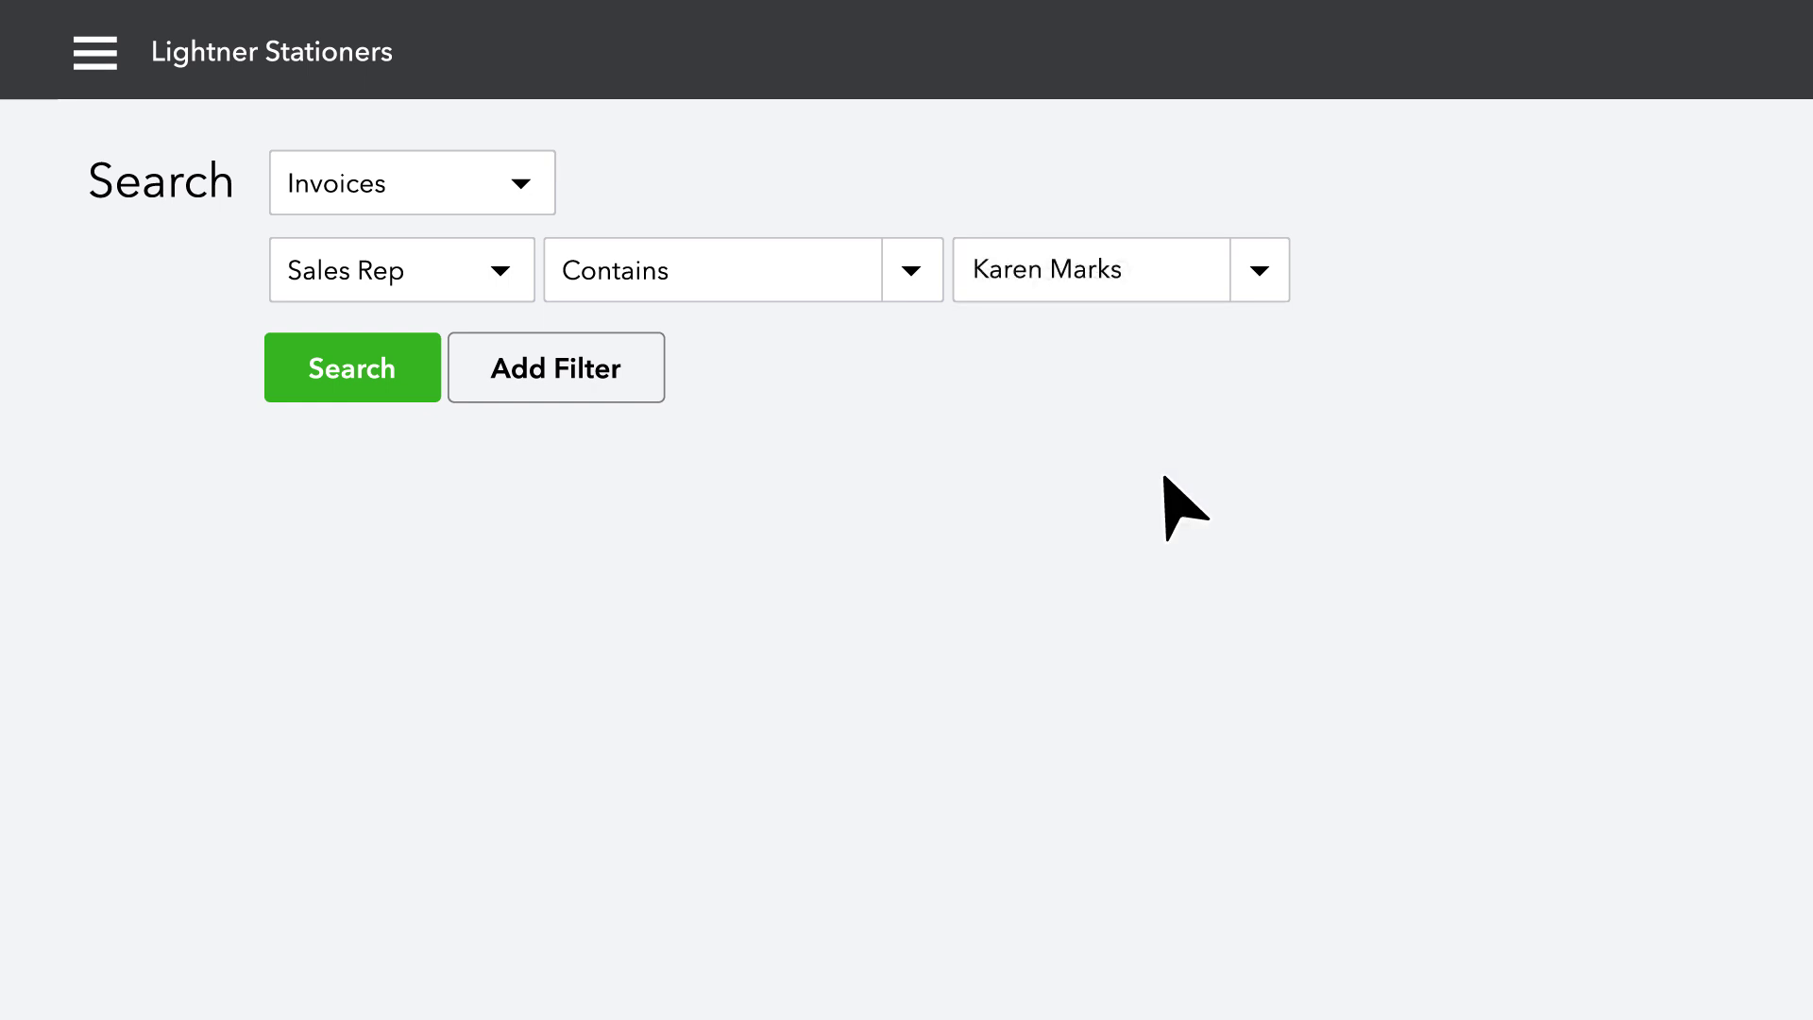
pyautogui.click(409, 374)
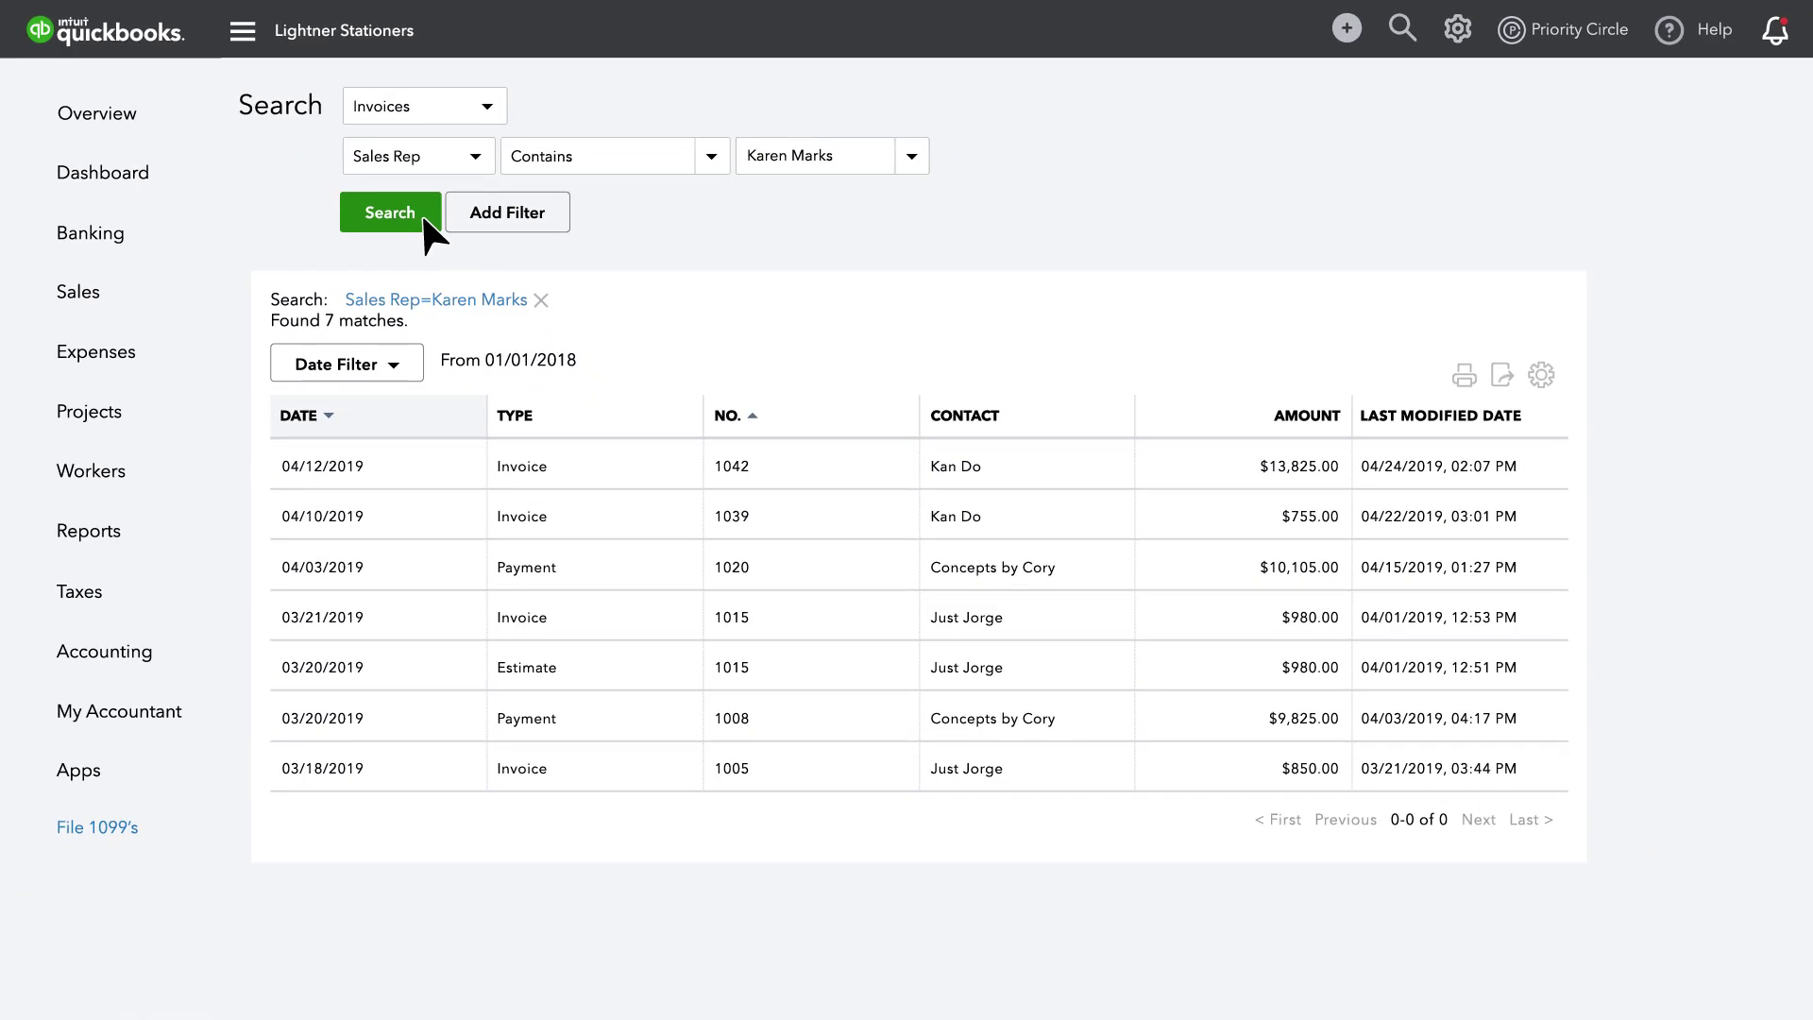